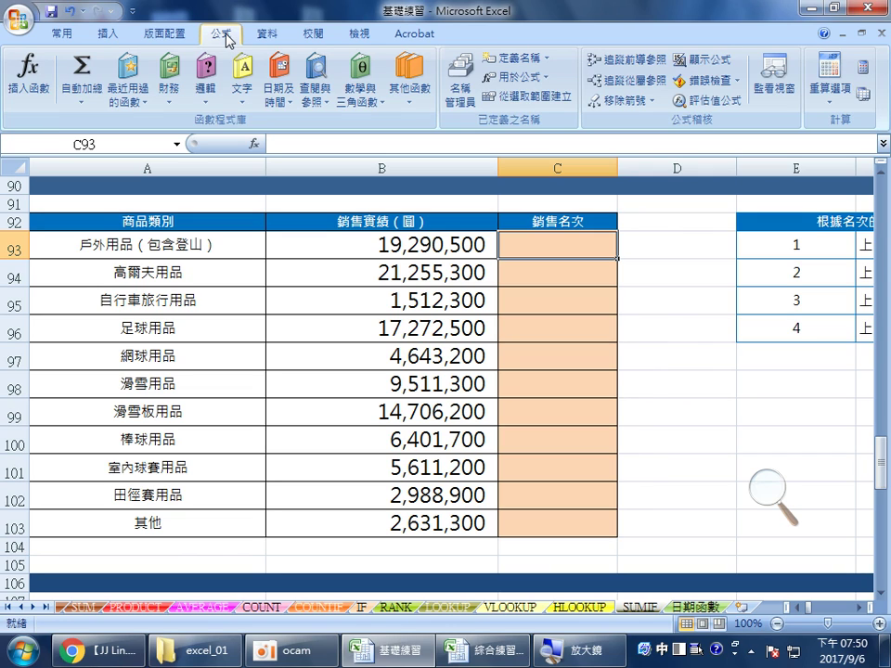
Insert the statistical RANK function in C93 with B93 as its Number argument.
{"action": "left_click", "coordinate": [411, 93]}
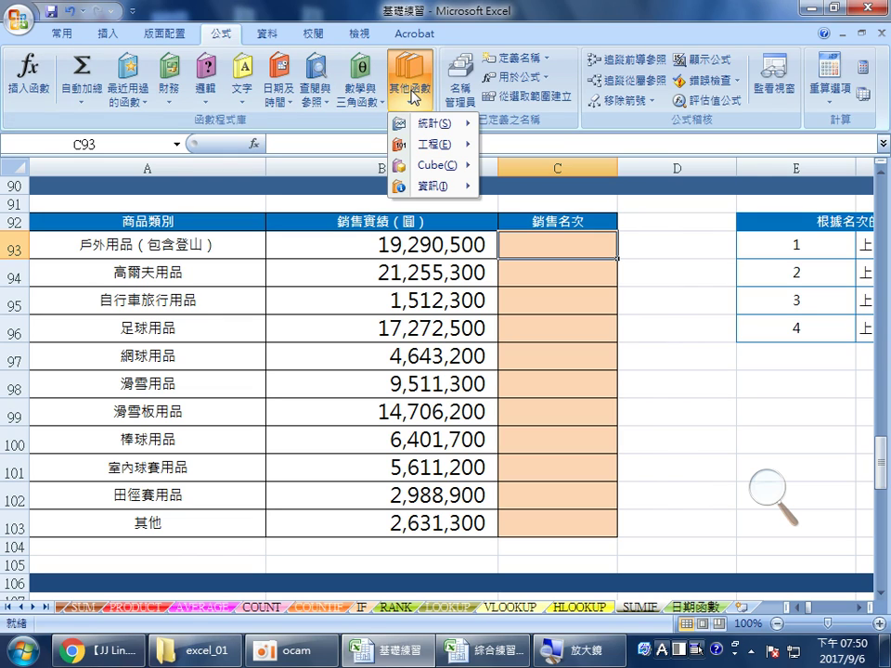
{"action": "mouse_move", "coordinate": [424, 126]}
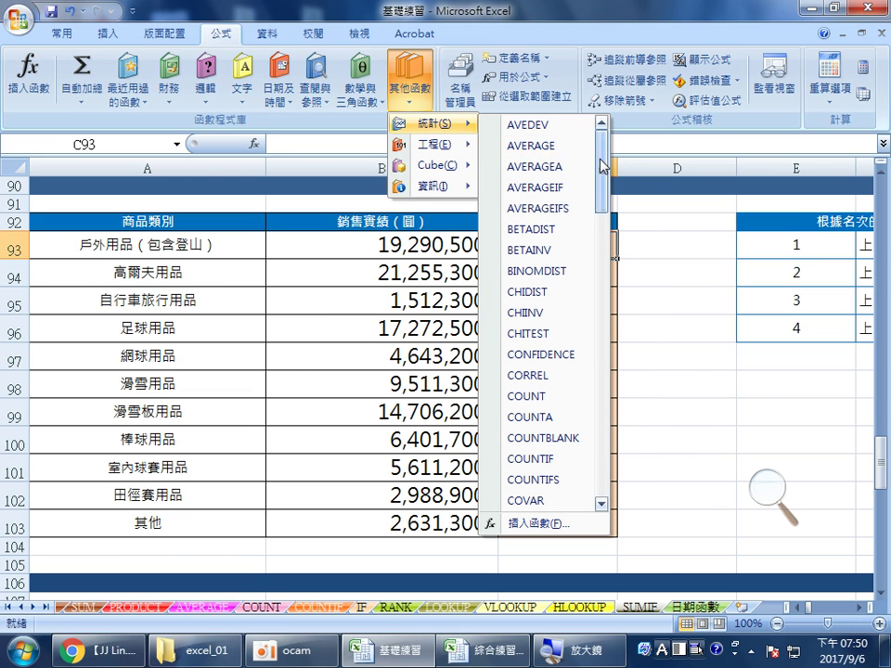
{"action": "left_click_drag", "start_coordinate": [599, 162], "coordinate": [604, 390]}
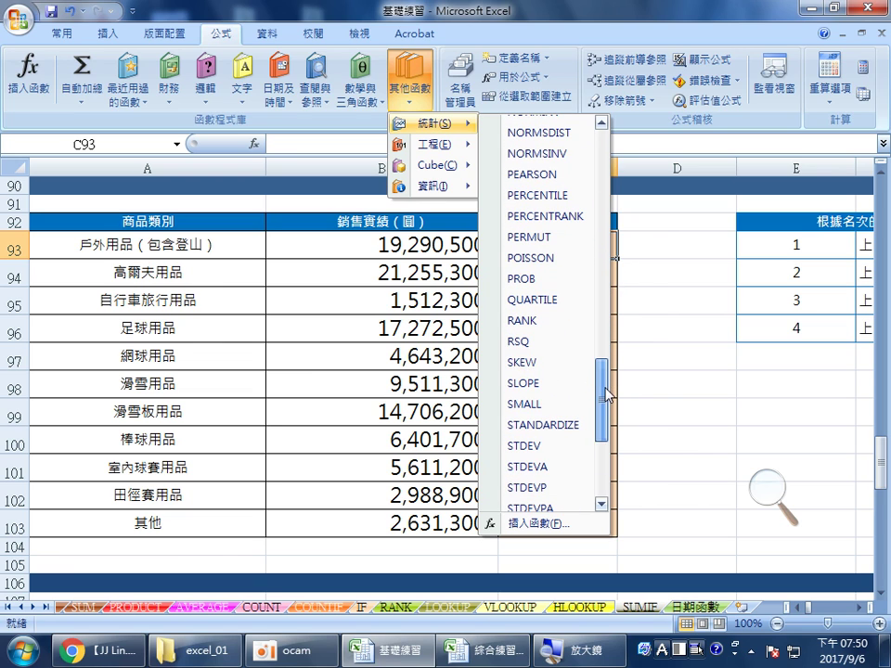
{"action": "left_click", "coordinate": [556, 321]}
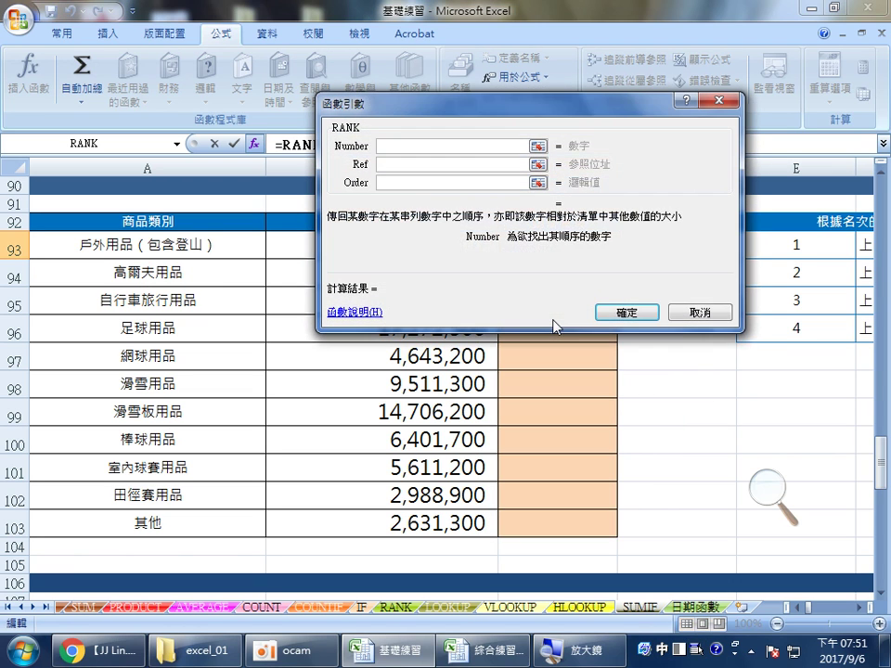
{"action": "left_click_drag", "start_coordinate": [444, 285], "coordinate": [646, 301]}
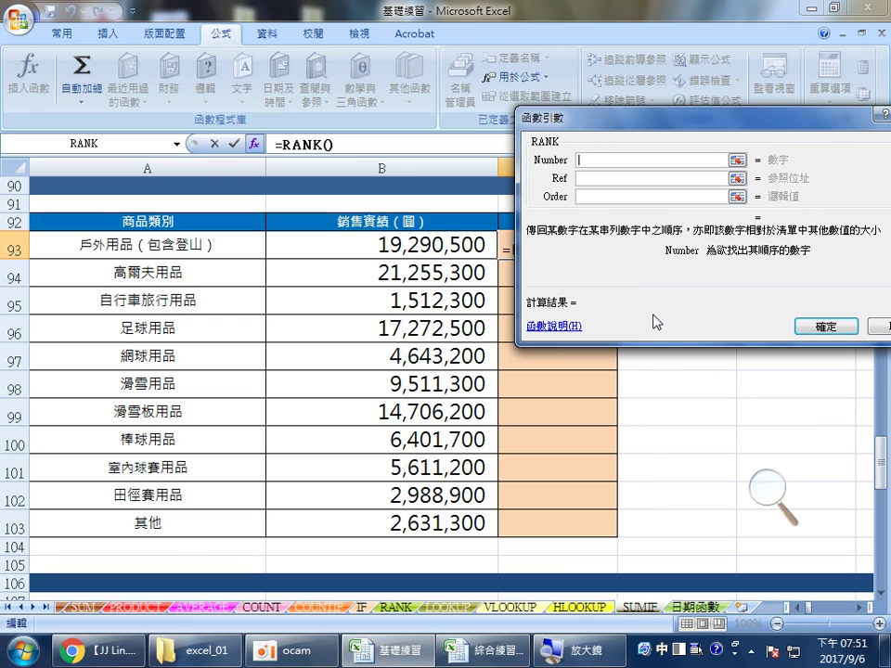
{"action": "left_click", "coordinate": [436, 245]}
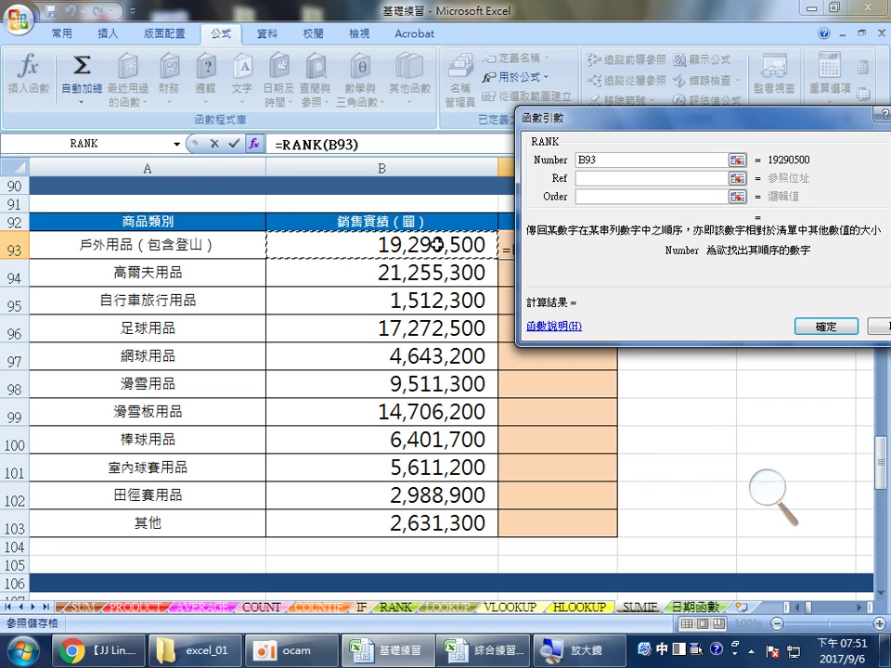
Set the RANK function's Ref argument to the absolute range $B$93:$B$103.
{"action": "left_click", "coordinate": [582, 178]}
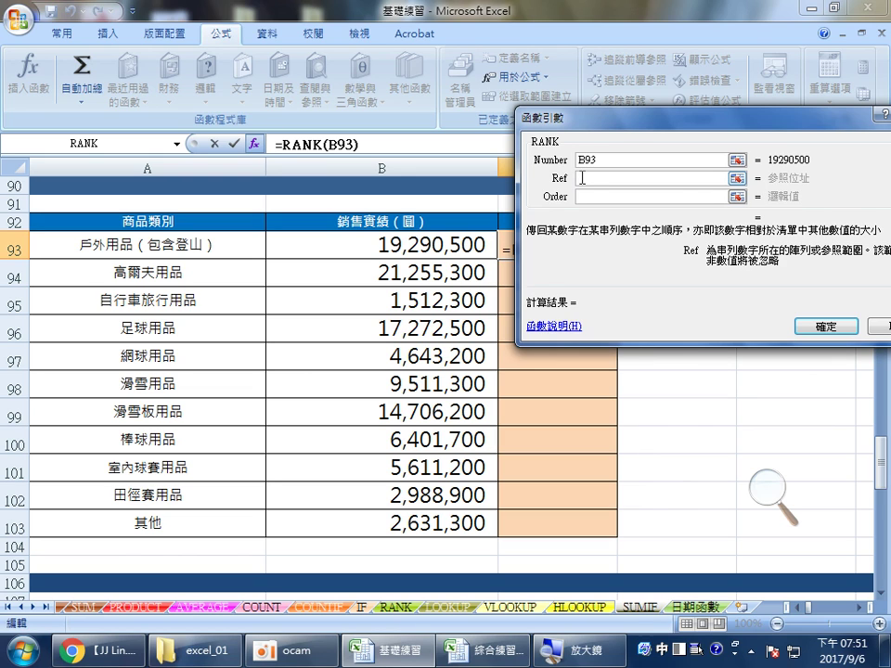
{"action": "left_click_drag", "start_coordinate": [677, 299], "coordinate": [520, 240]}
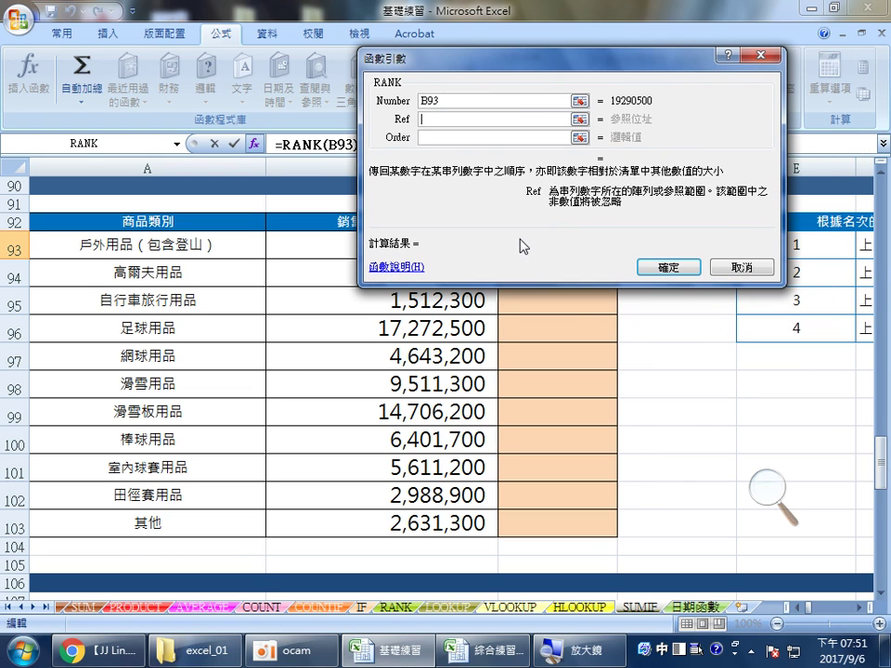
{"action": "left_click_drag", "start_coordinate": [520, 244], "coordinate": [665, 277]}
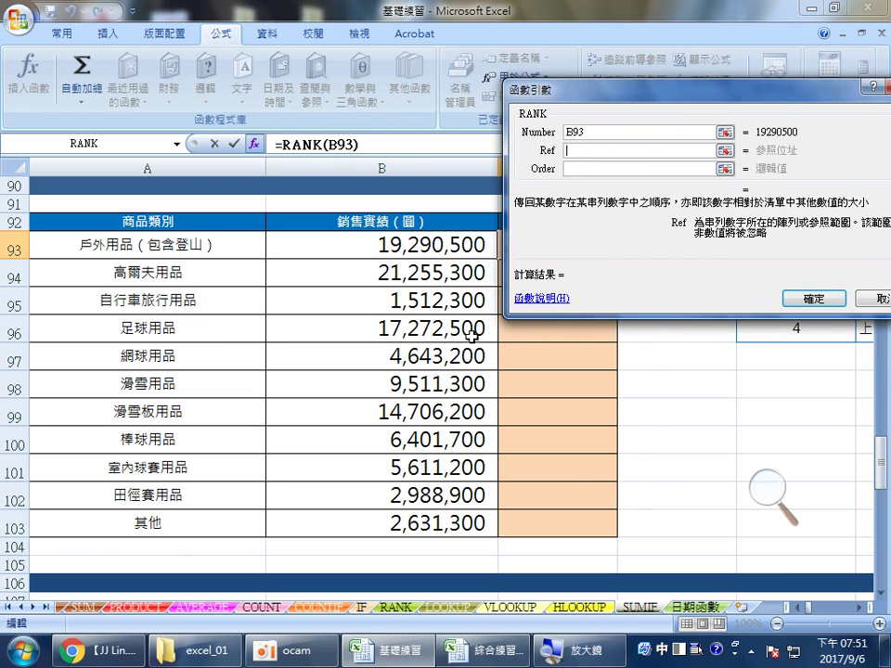
{"action": "left_click", "coordinate": [390, 244]}
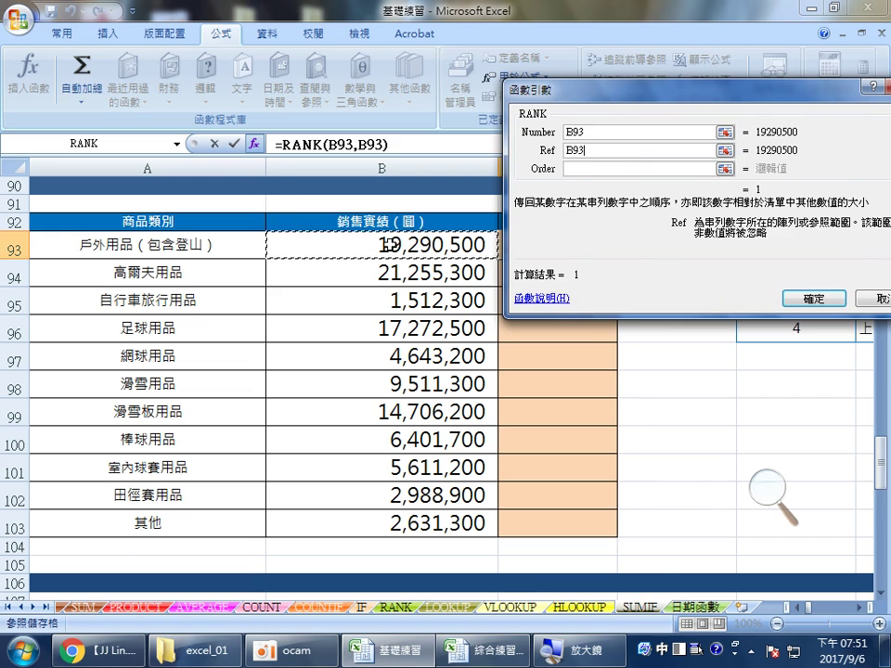
{"action": "left_click_drag", "start_coordinate": [390, 244], "coordinate": [397, 520]}
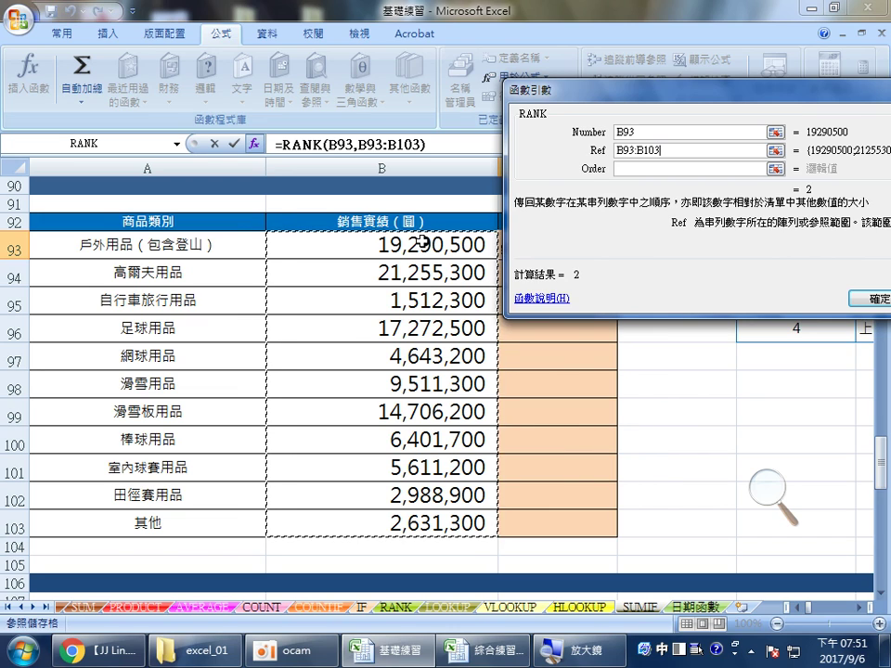
{"action": "key", "text": "F4"}
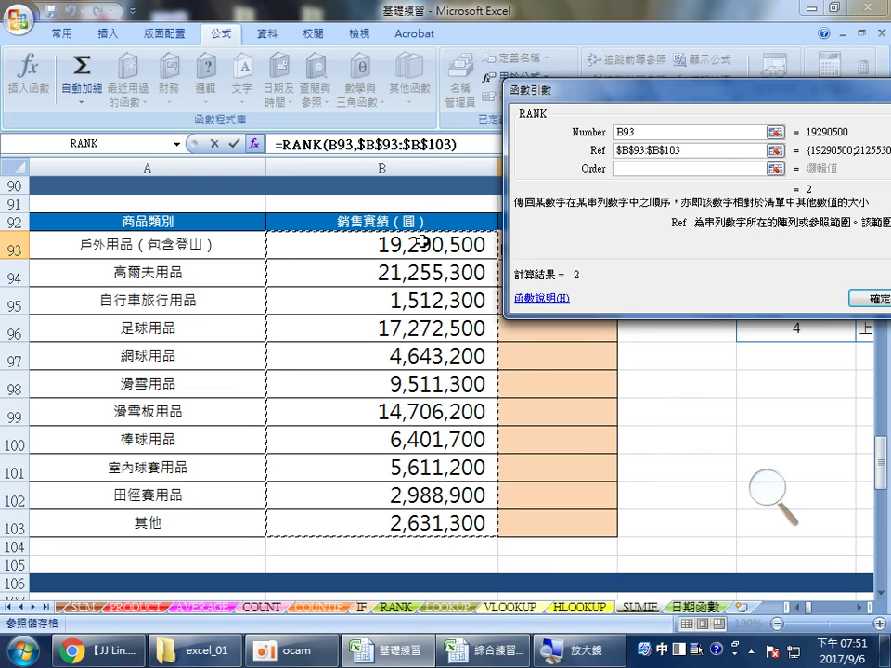
Set the Order argument to 0 to complete the RANK formula, and fill it down from C93 through C103.
{"action": "left_click", "coordinate": [641, 169]}
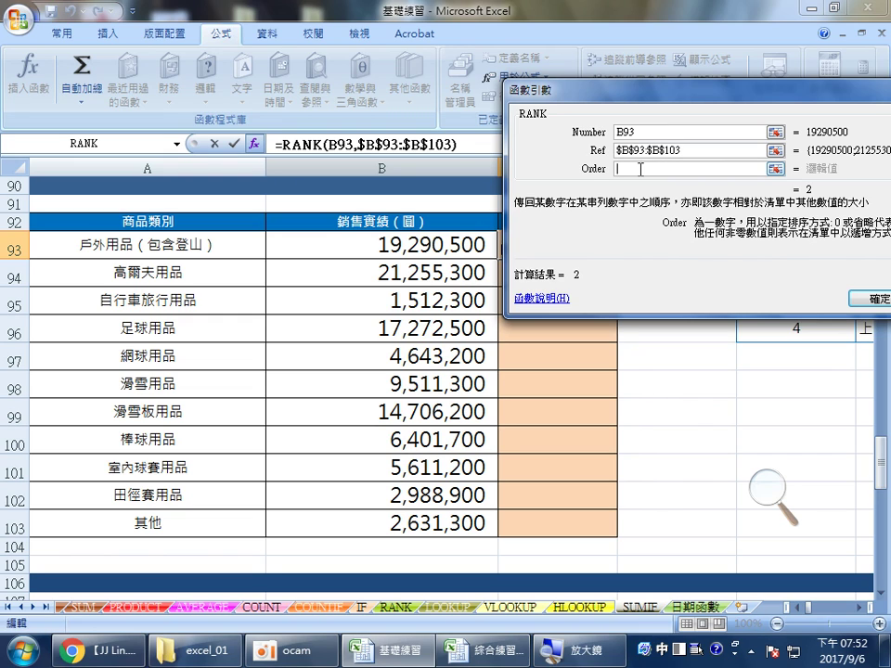
{"action": "type", "text": "0"}
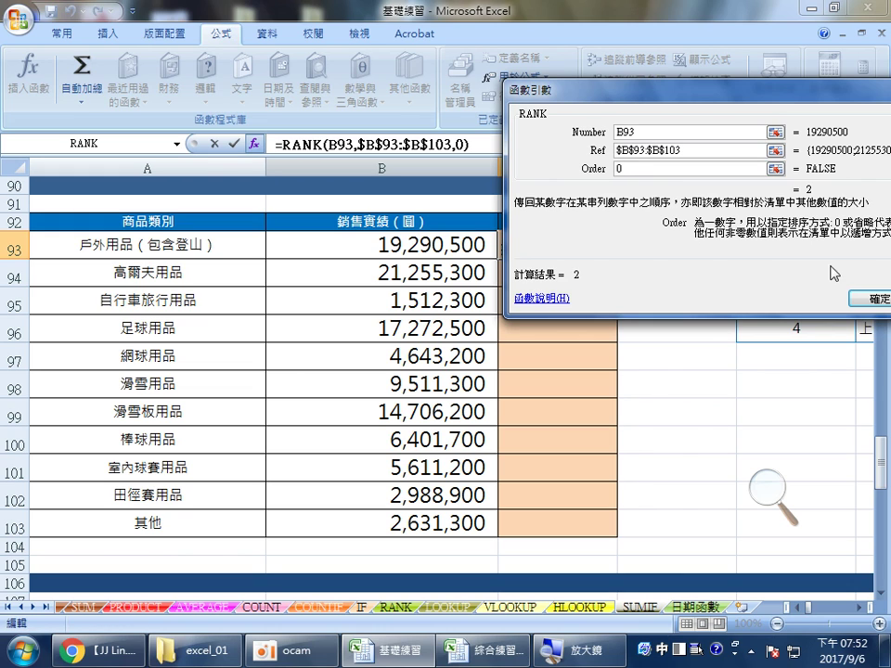
{"action": "key", "text": "Return"}
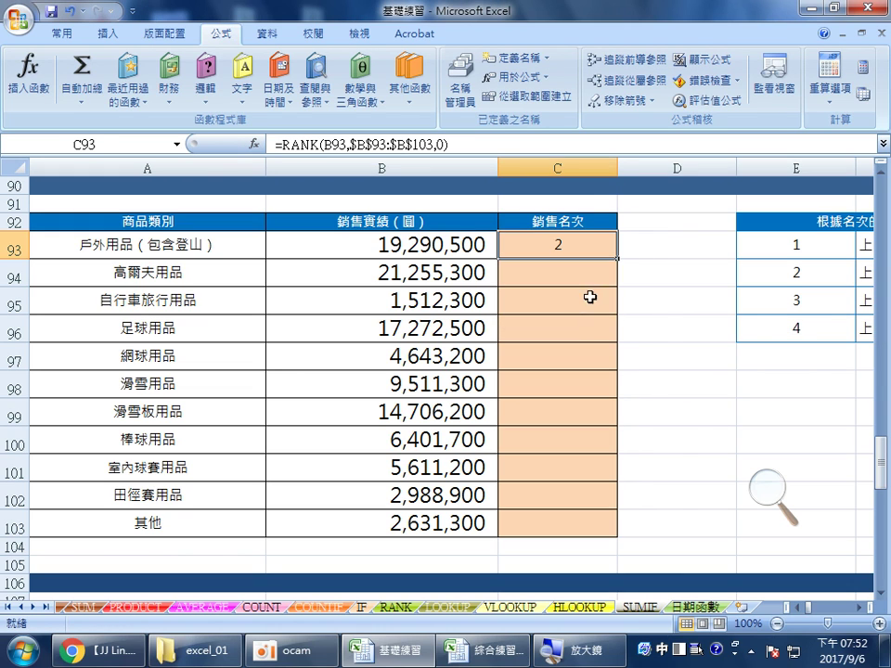
{"action": "double_click", "coordinate": [619, 259]}
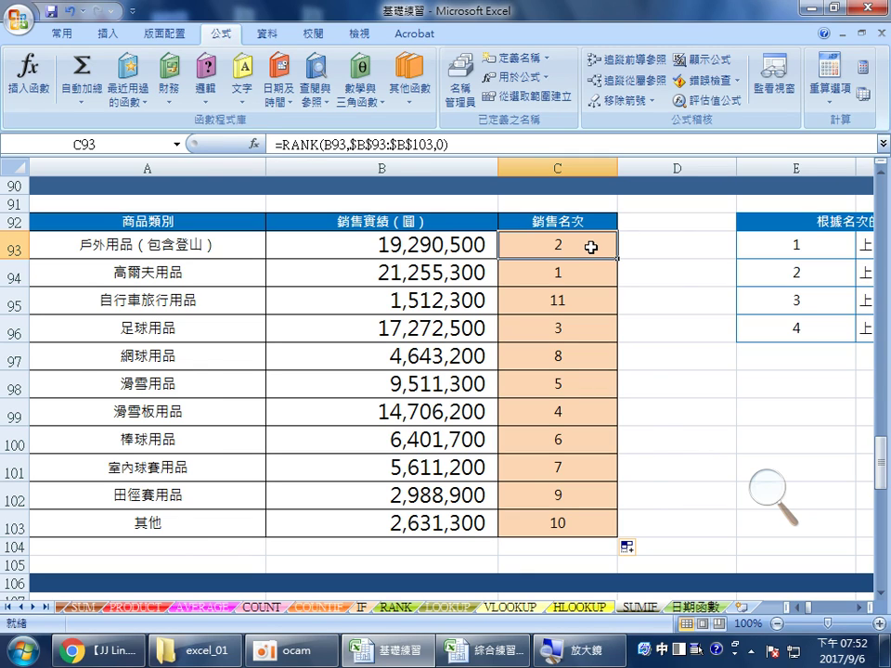
Enlarge the font of the sales ranks in C93:C103 by four size increments.
{"action": "left_click_drag", "start_coordinate": [590, 247], "coordinate": [610, 517]}
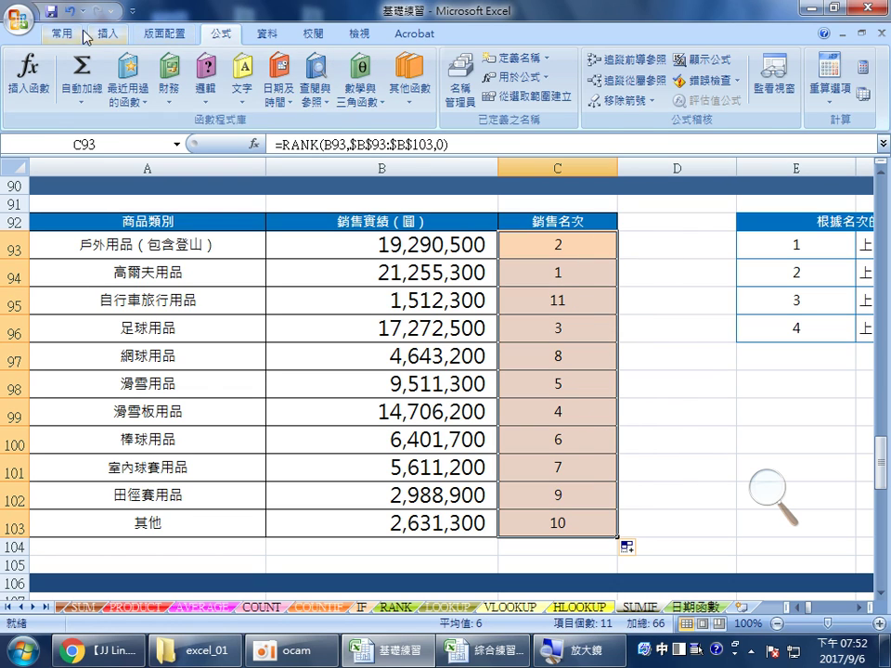
{"action": "left_click", "coordinate": [58, 33]}
{"action": "left_click", "coordinate": [238, 67]}
{"action": "left_click", "coordinate": [238, 66]}
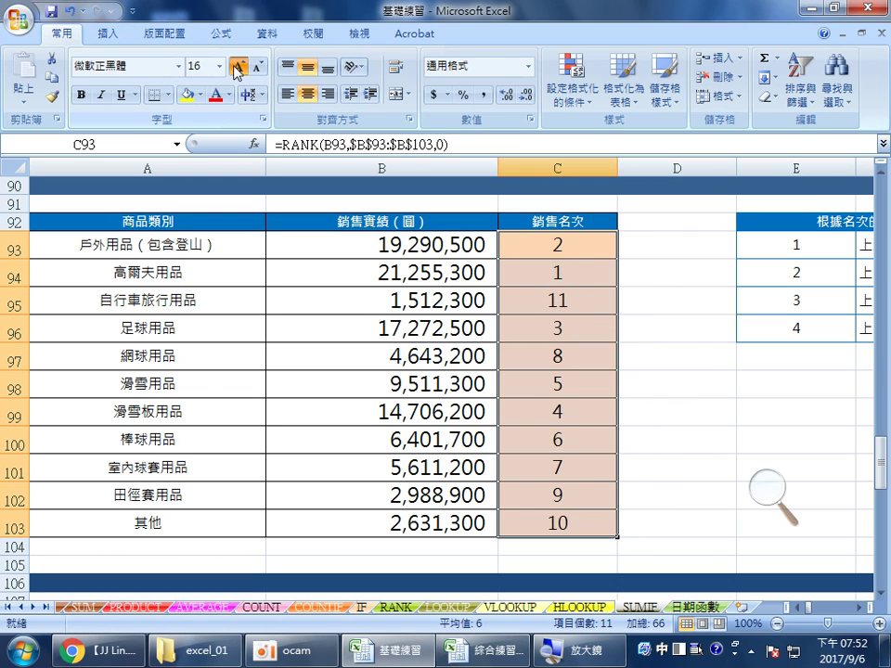
{"action": "left_click", "coordinate": [238, 67]}
{"action": "left_click", "coordinate": [238, 66]}
{"action": "left_click", "coordinate": [659, 254]}
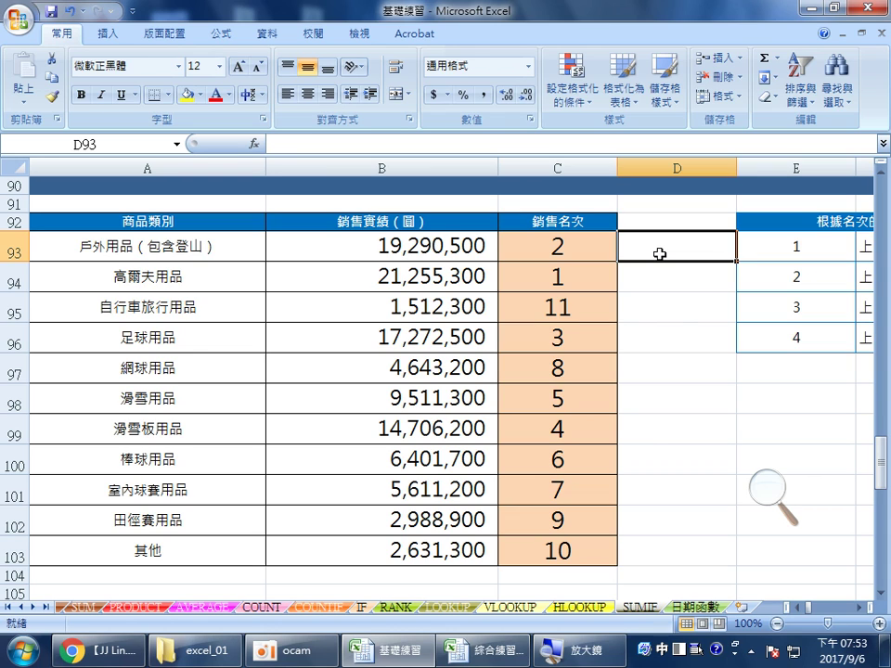
Compare the rank-based cumulative sales table in E92:H96 with the sales figures and ranks in columns B and C.
{"action": "left_click", "coordinate": [863, 608]}
{"action": "left_click", "coordinate": [862, 609]}
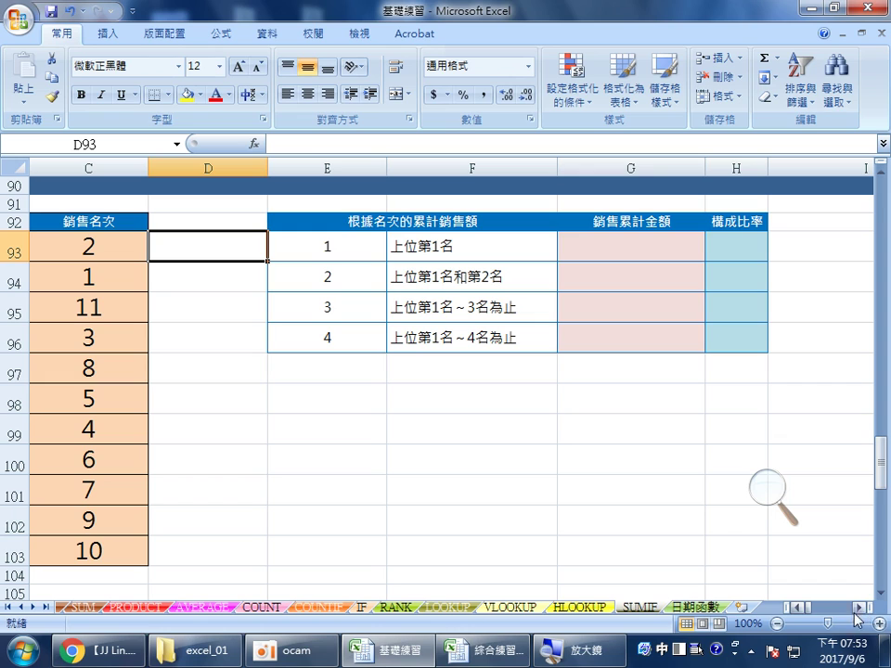
{"action": "left_click", "coordinate": [798, 609]}
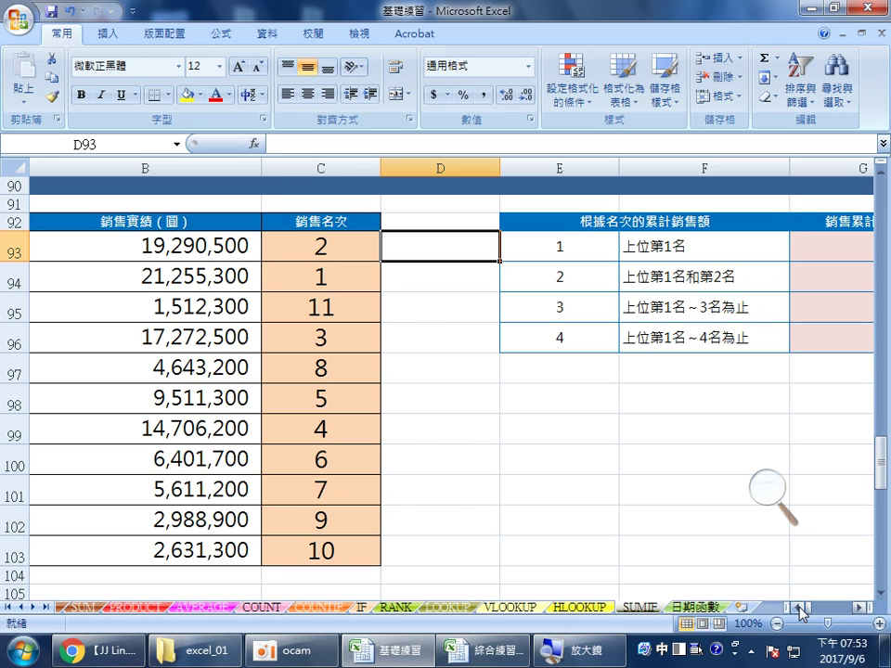
{"action": "left_click", "coordinate": [799, 608]}
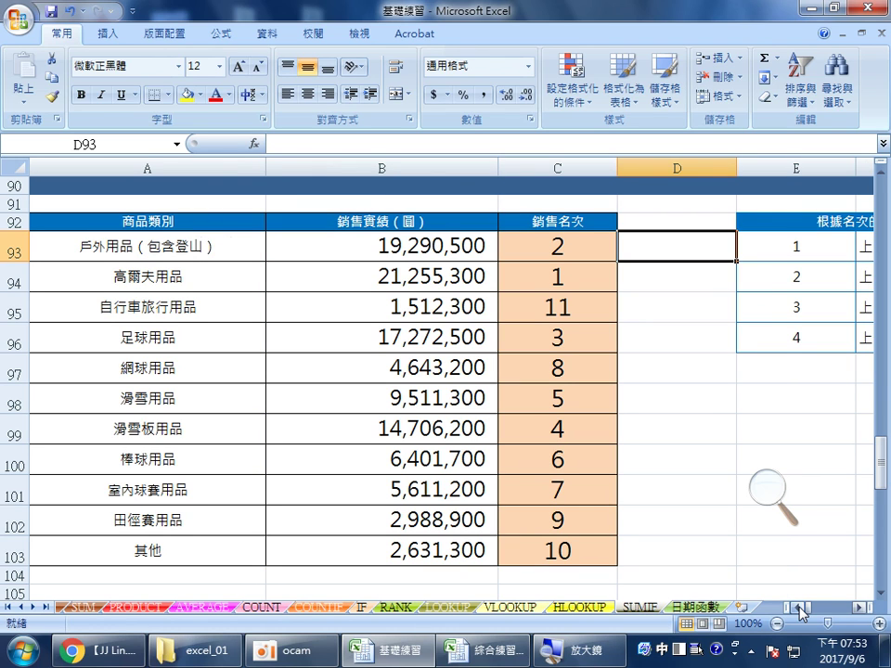
{"action": "left_click", "coordinate": [857, 608]}
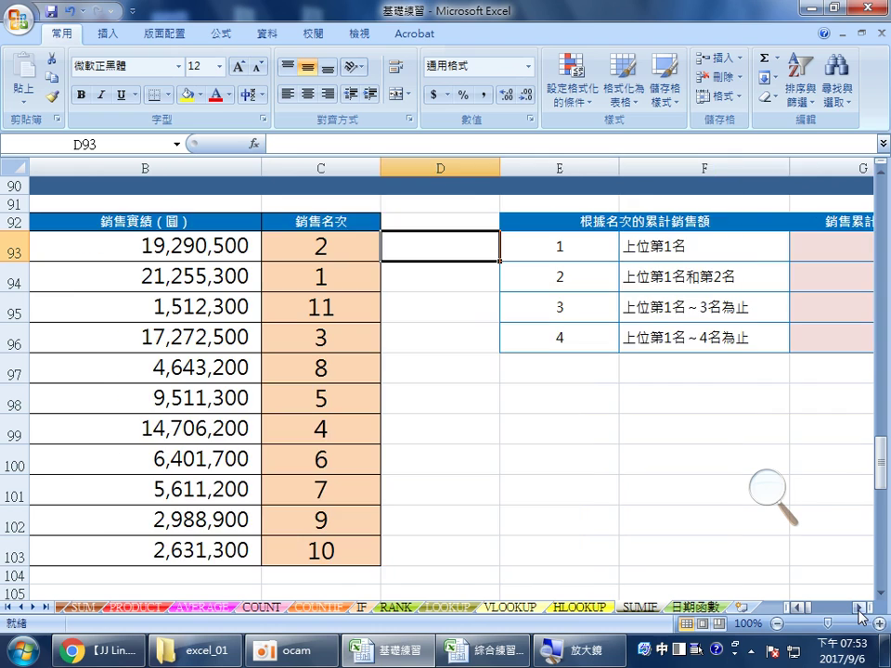
{"action": "left_click", "coordinate": [858, 608]}
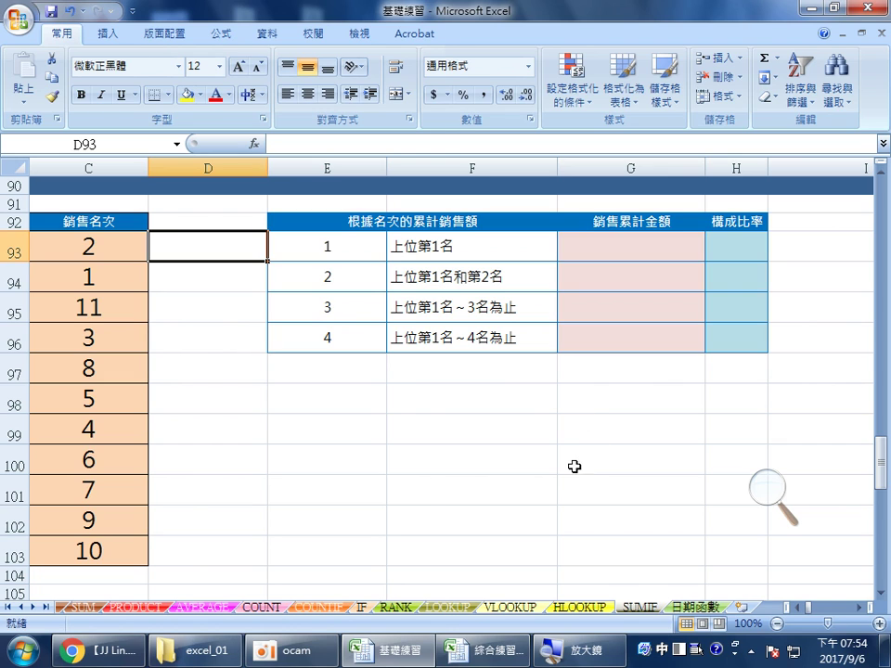
{"action": "left_click", "coordinate": [799, 609]}
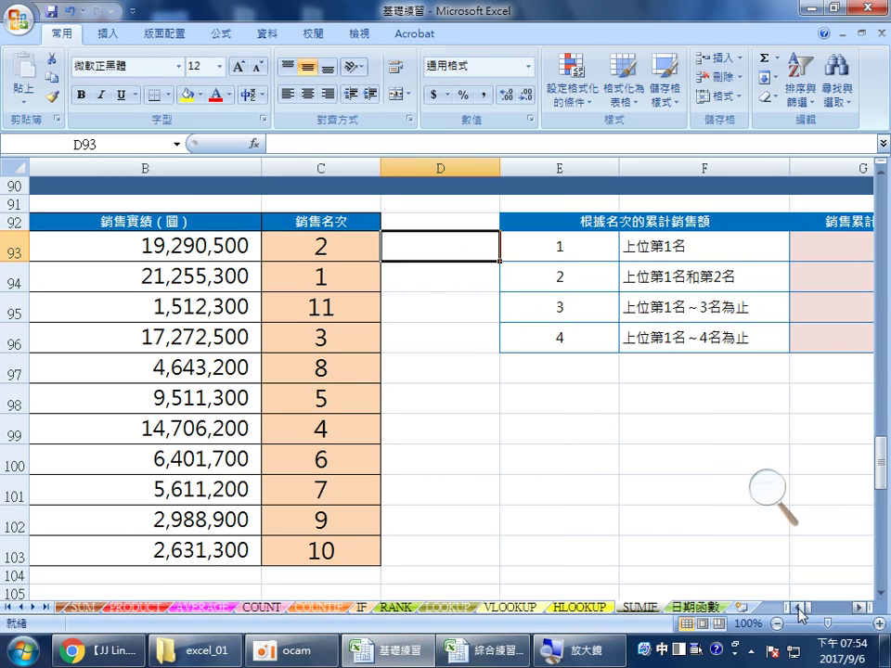
{"action": "left_click", "coordinate": [798, 609]}
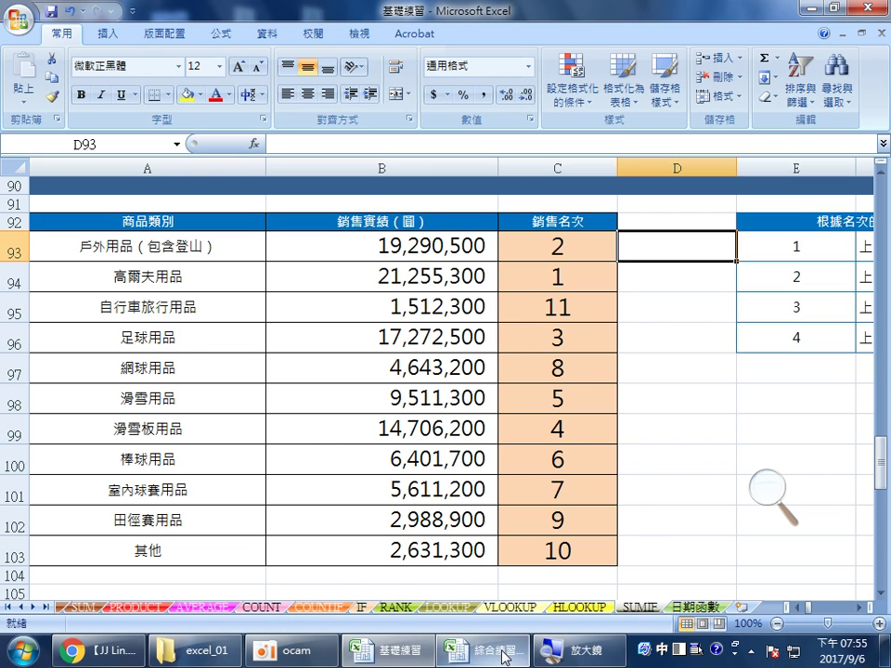
Switch to the 綜合練習_解答 workbook to inspect the cumulative sales formula in G101, and return to the 基礎練習 workbook.
{"action": "mouse_move", "coordinate": [504, 657]}
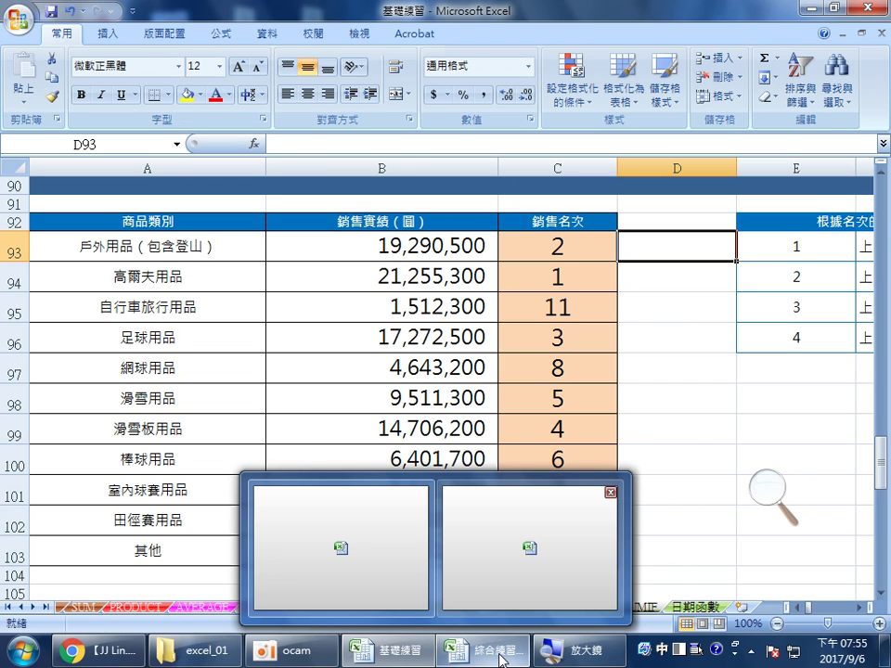
{"action": "left_click", "coordinate": [492, 654]}
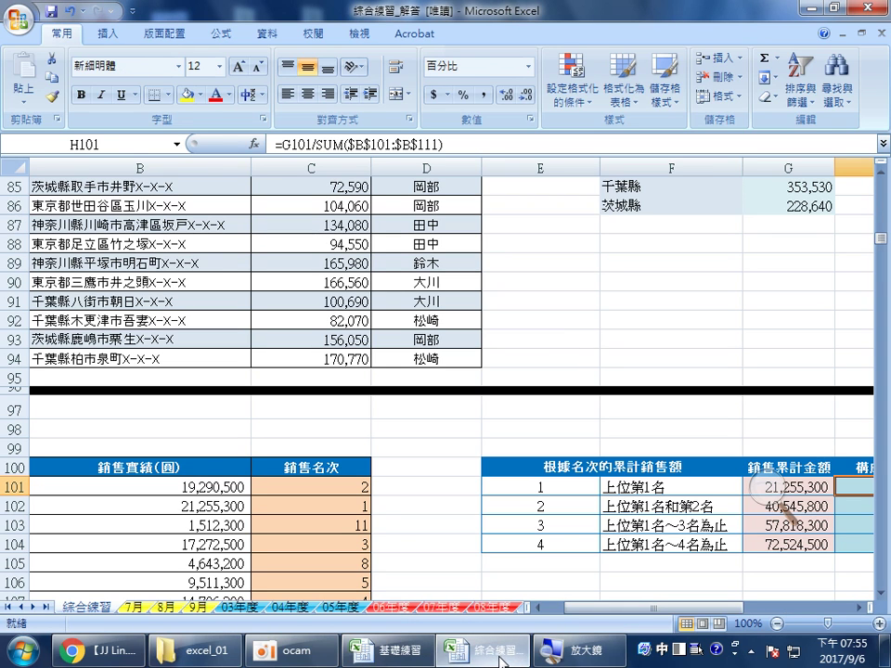
{"action": "left_click", "coordinate": [808, 486]}
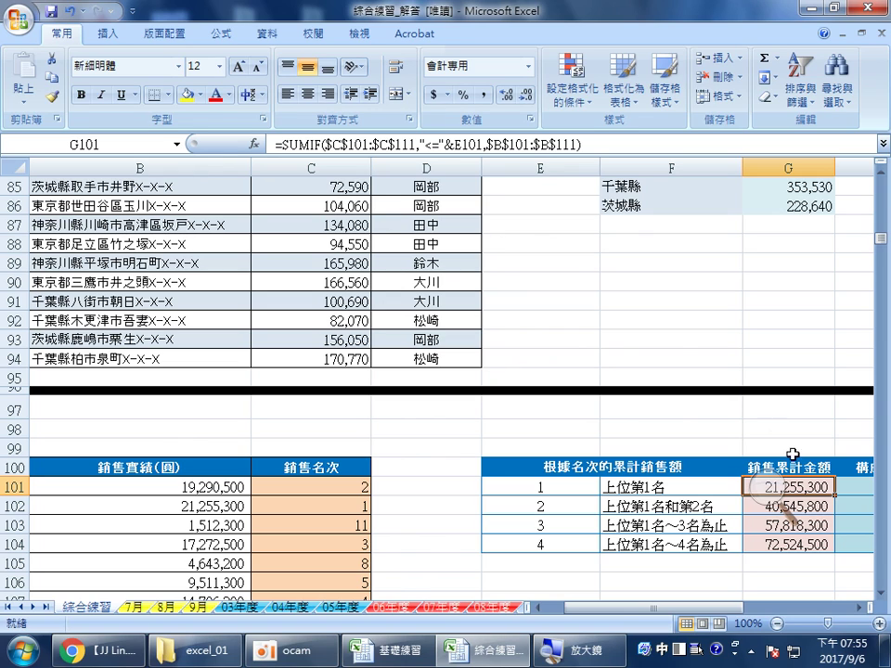
{"action": "left_click", "coordinate": [813, 11]}
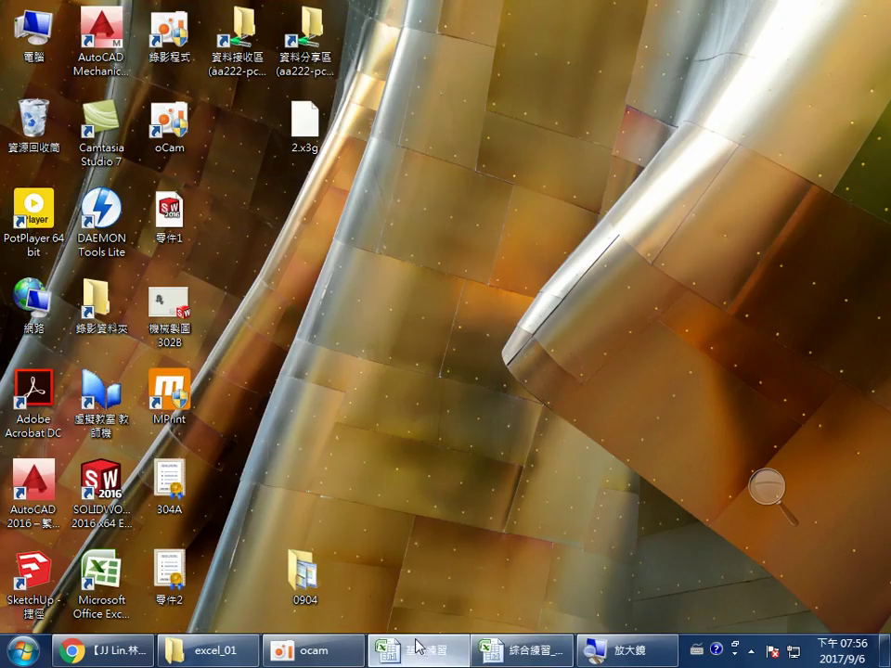
{"action": "left_click", "coordinate": [416, 647]}
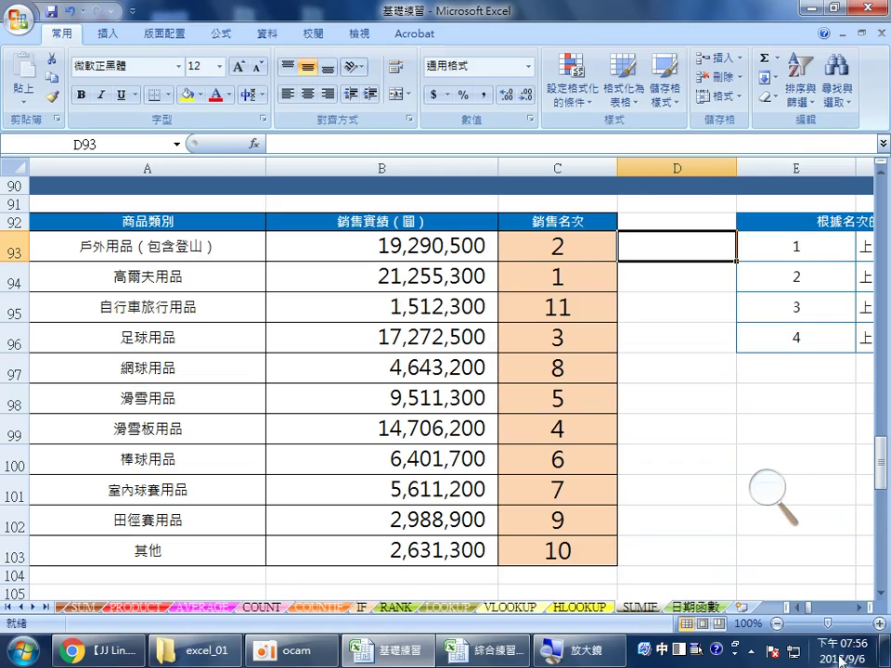
Examine the rank criteria in E93, E94 and E95 of the cumulative sales table.
{"action": "left_click", "coordinate": [859, 608]}
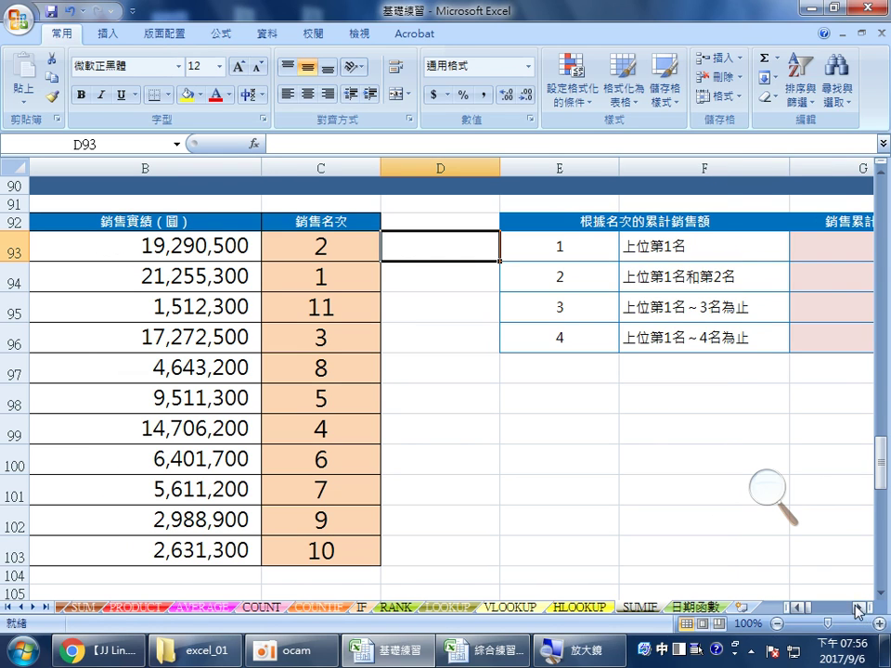
{"action": "left_click", "coordinate": [568, 249]}
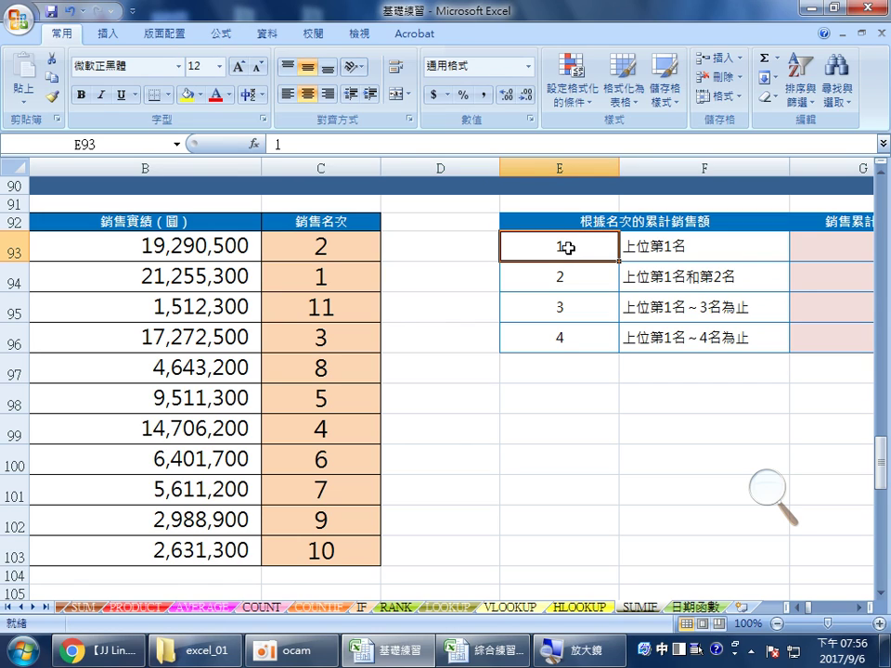
{"action": "left_click", "coordinate": [577, 276]}
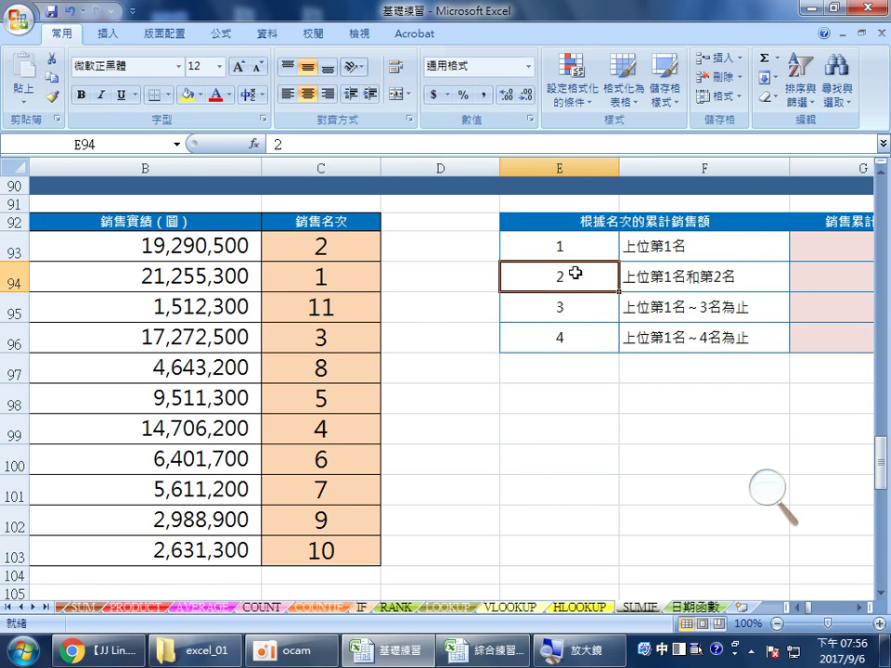
{"action": "left_click", "coordinate": [573, 249]}
{"action": "left_click", "coordinate": [574, 279]}
{"action": "left_click", "coordinate": [577, 306]}
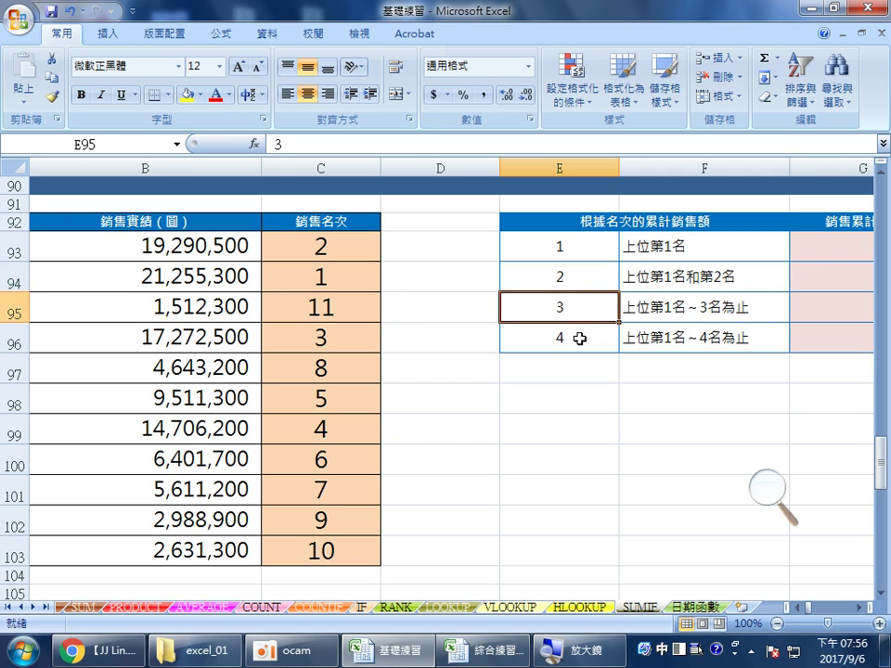
Examine the rank criterion in E96 and the cumulative sales cells G93:G96 that need totals.
{"action": "left_click", "coordinate": [580, 337]}
{"action": "left_click", "coordinate": [832, 253]}
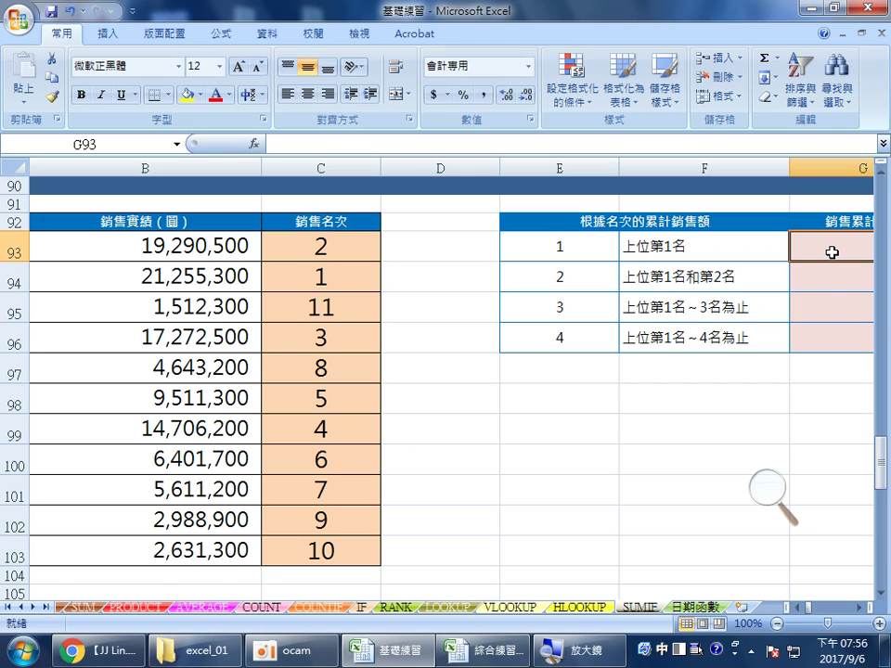
{"action": "left_click", "coordinate": [835, 280]}
{"action": "left_click", "coordinate": [837, 308]}
{"action": "left_click", "coordinate": [840, 338]}
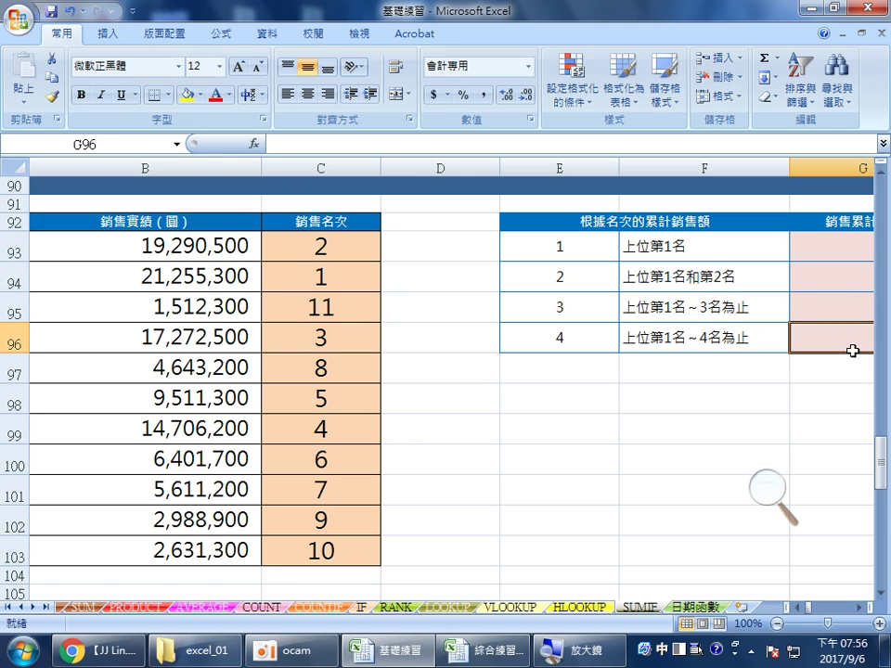
{"action": "left_click", "coordinate": [835, 247]}
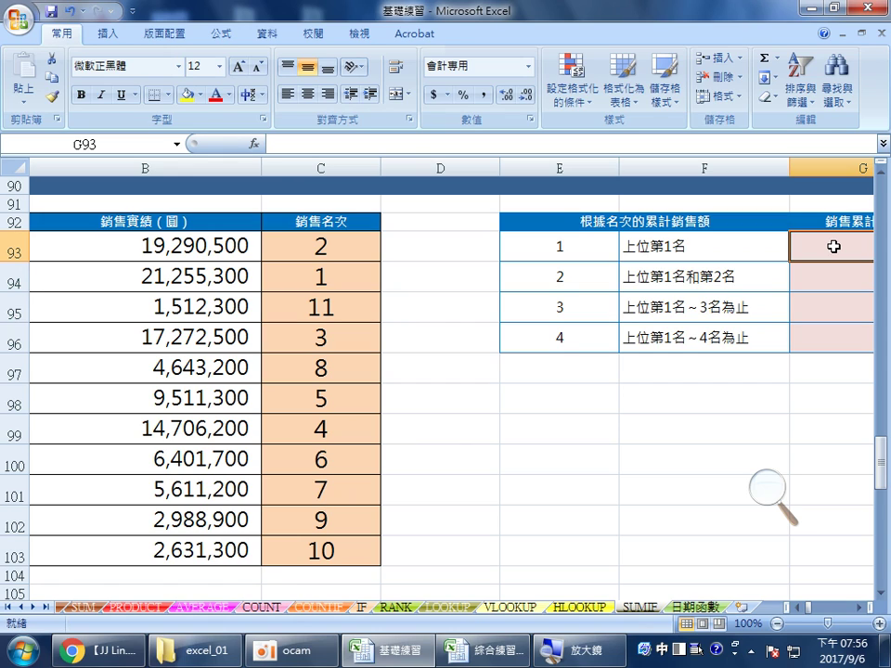
{"action": "left_click", "coordinate": [832, 273]}
{"action": "left_click", "coordinate": [841, 306]}
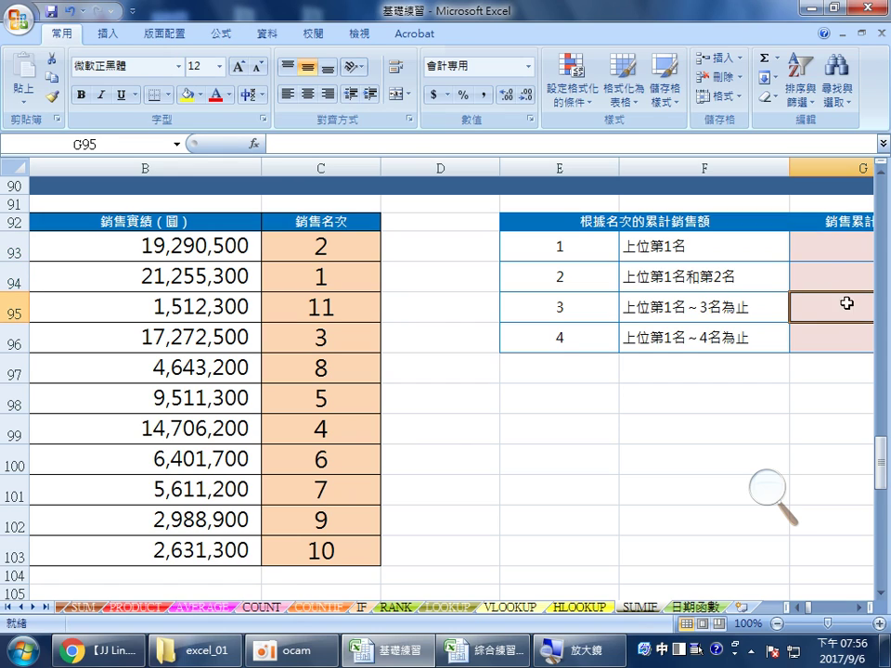
{"action": "left_click", "coordinate": [831, 246]}
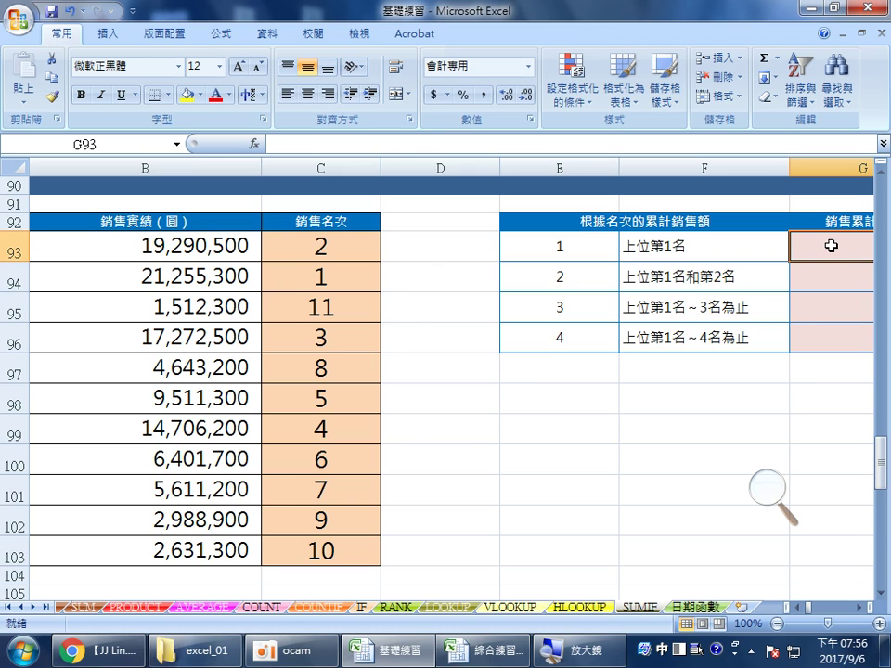
Create a named range for the sales figures from B92:B103, using the top row as the name.
{"action": "left_click", "coordinate": [797, 608]}
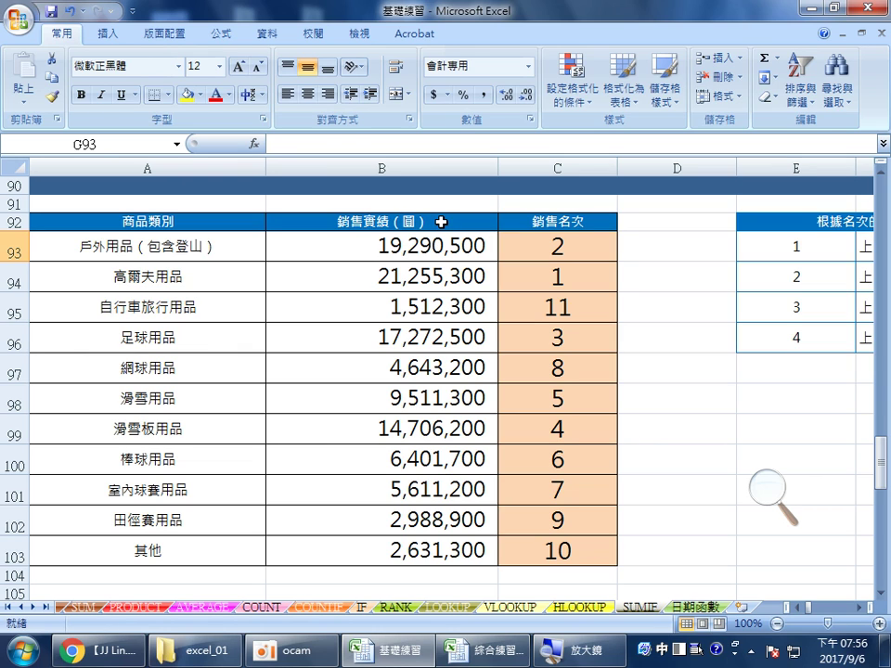
{"action": "left_click_drag", "start_coordinate": [441, 222], "coordinate": [413, 549]}
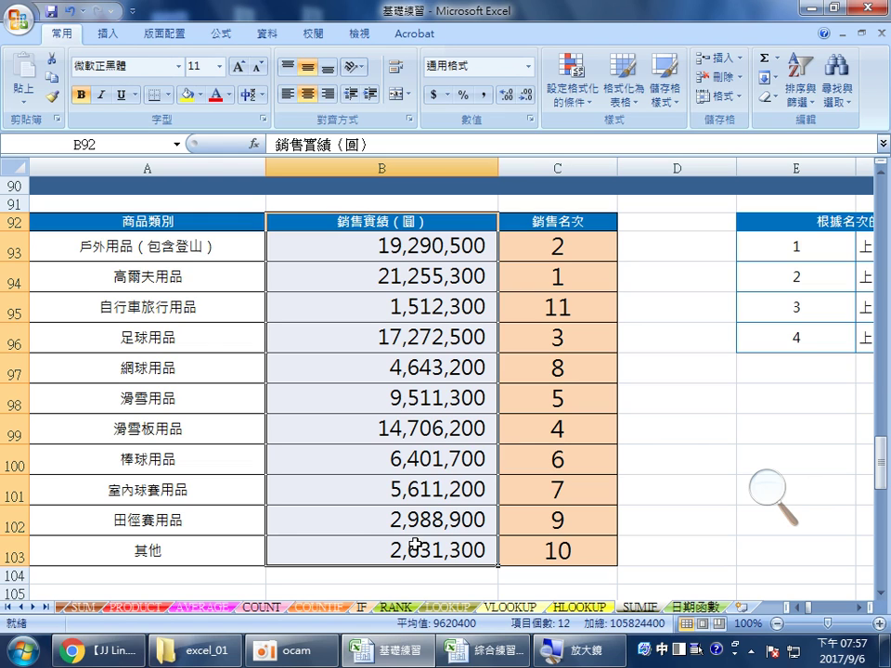
{"action": "left_click", "coordinate": [225, 37]}
{"action": "left_click", "coordinate": [311, 651]}
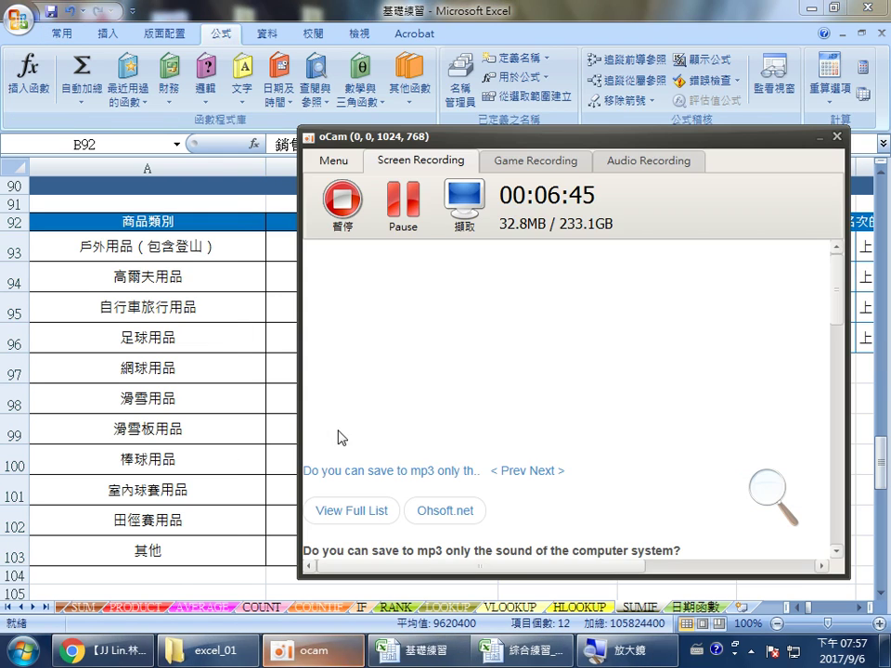
{"action": "left_click", "coordinate": [837, 136]}
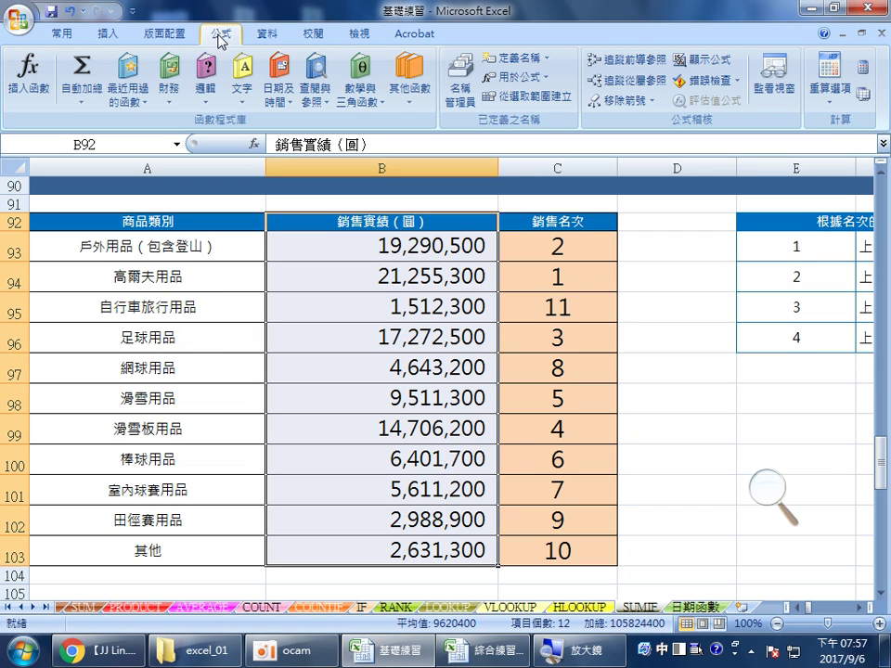
{"action": "left_click", "coordinate": [526, 99]}
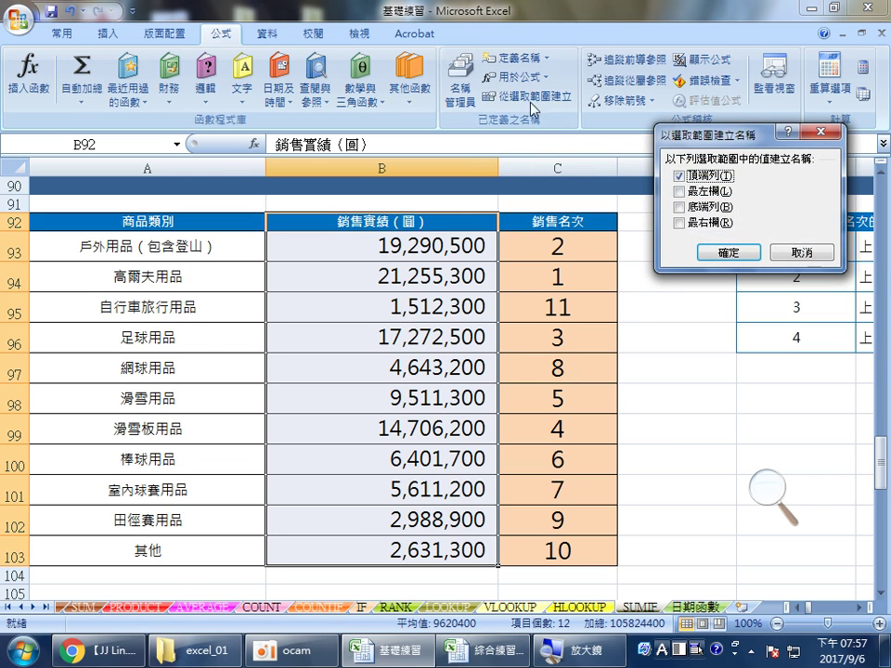
{"action": "left_click_drag", "start_coordinate": [676, 137], "coordinate": [540, 61]}
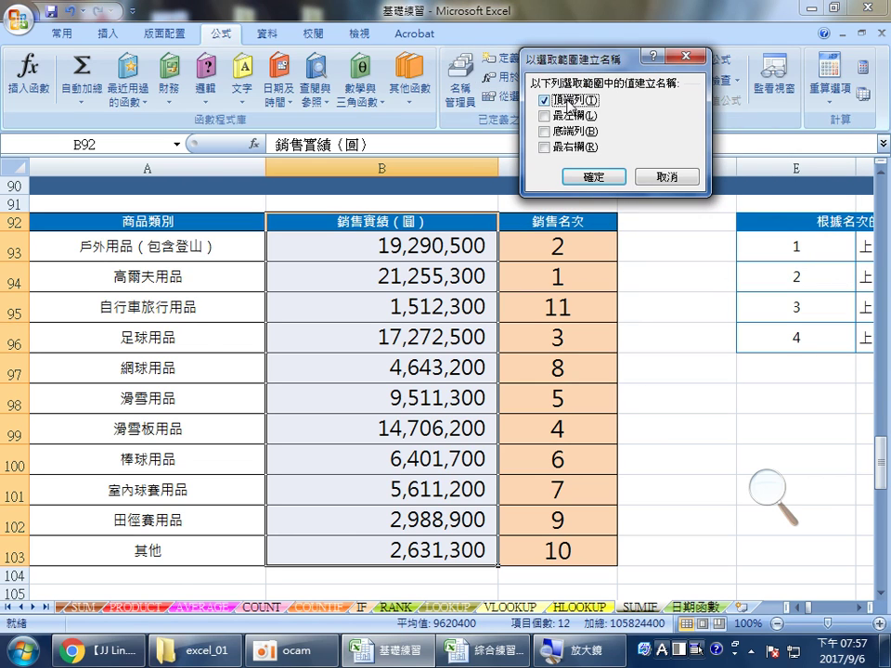
{"action": "left_click", "coordinate": [593, 176]}
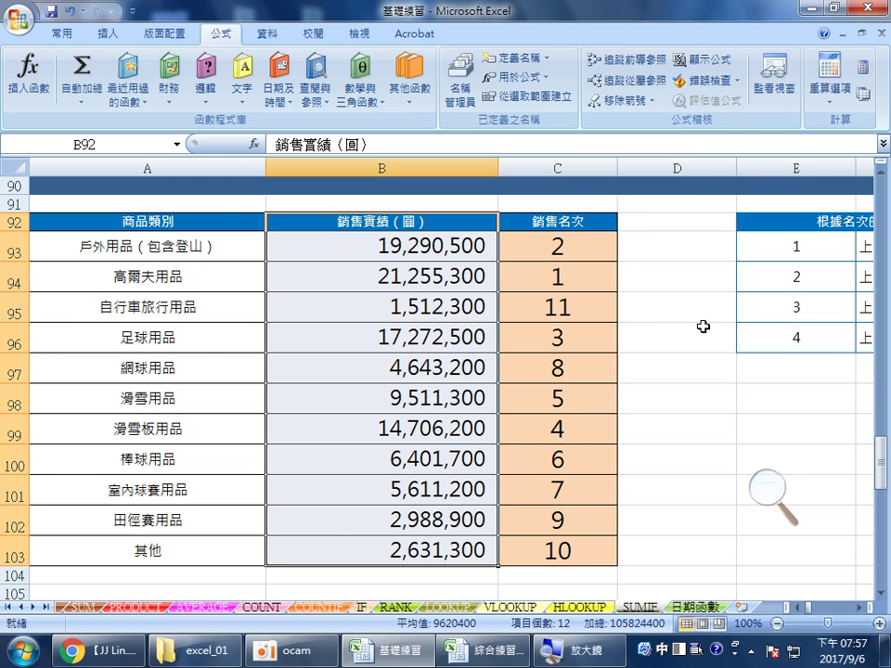
Check which range the 銷售實績_圓 name refers to in the Name Manager, widening its name column.
{"action": "left_click", "coordinate": [461, 224]}
{"action": "left_click", "coordinate": [461, 91]}
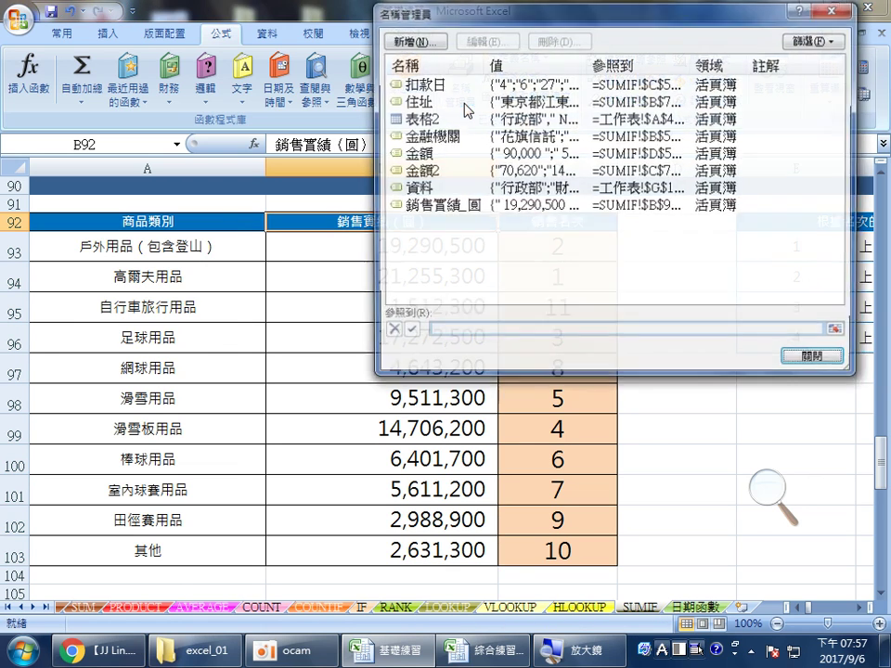
{"action": "left_click_drag", "start_coordinate": [483, 72], "coordinate": [568, 70]}
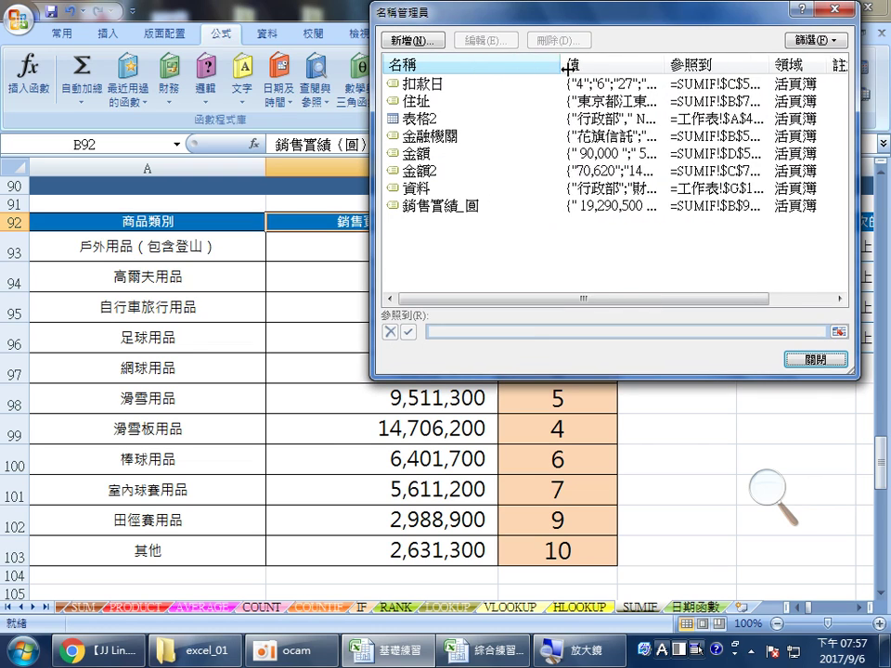
{"action": "left_click", "coordinate": [444, 207]}
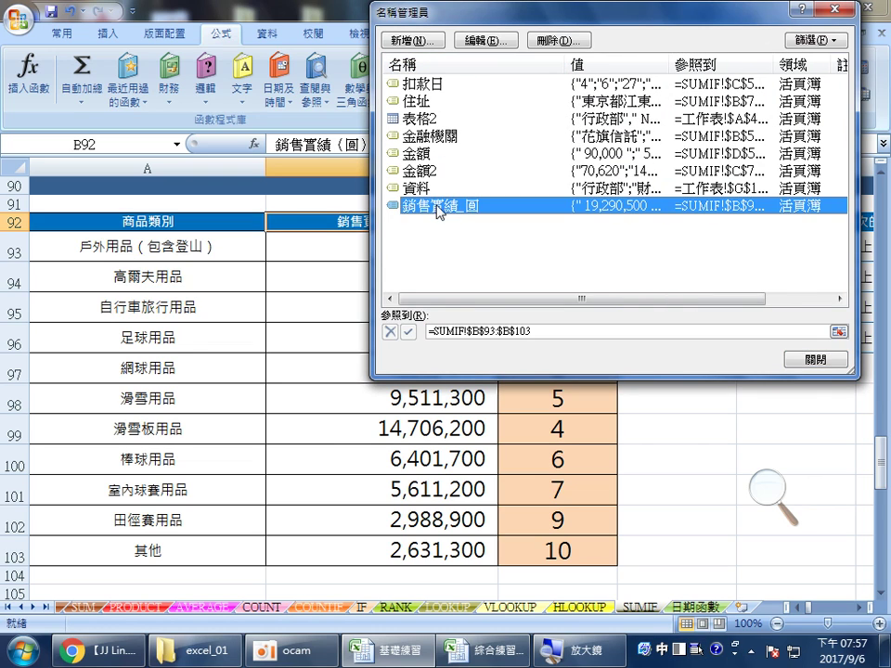
{"action": "left_click_drag", "start_coordinate": [396, 18], "coordinate": [321, 37]}
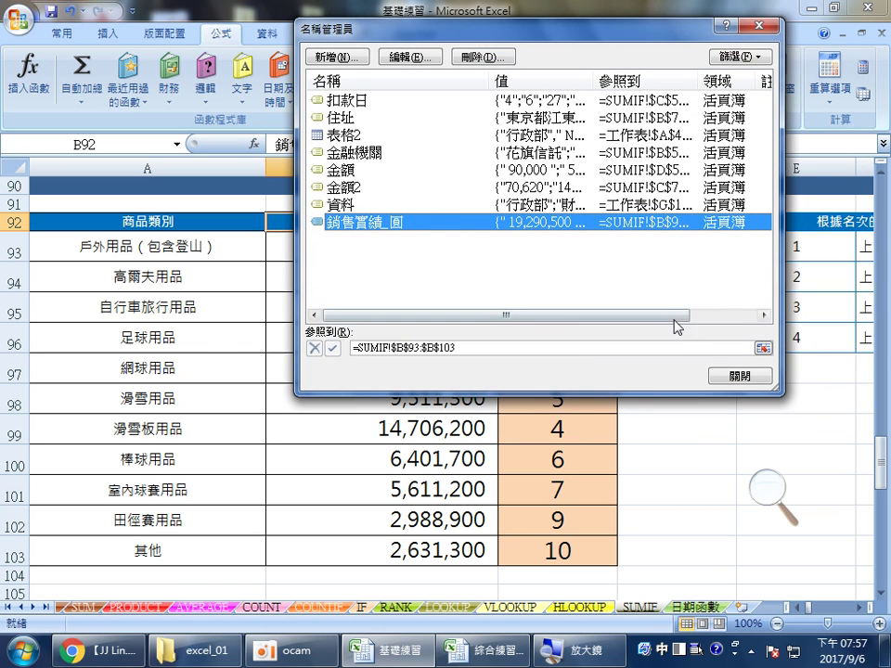
{"action": "left_click", "coordinate": [734, 376]}
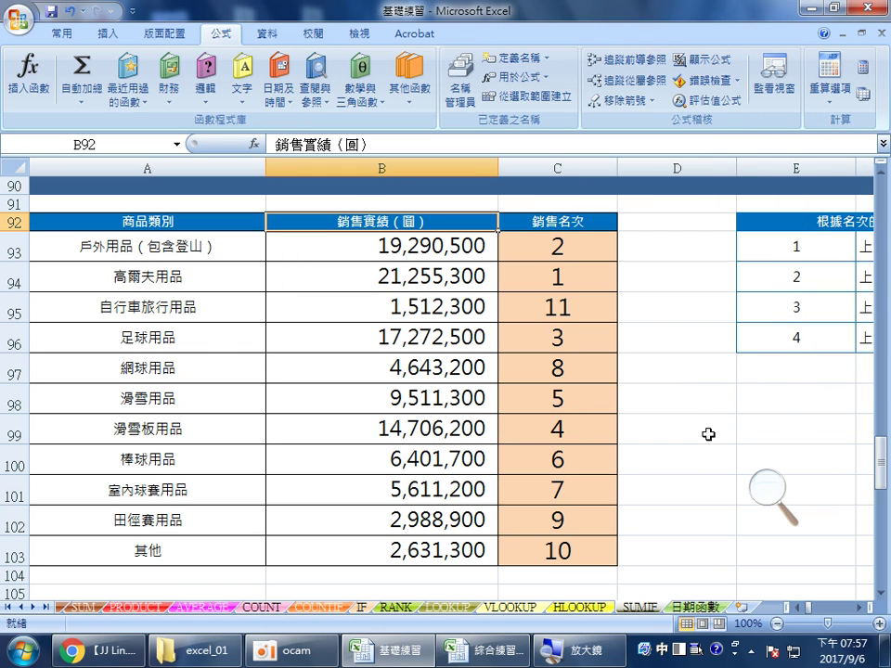
Create a named range for the sales ranks from C92:C103, using the top row as the name.
{"action": "left_click", "coordinate": [594, 223]}
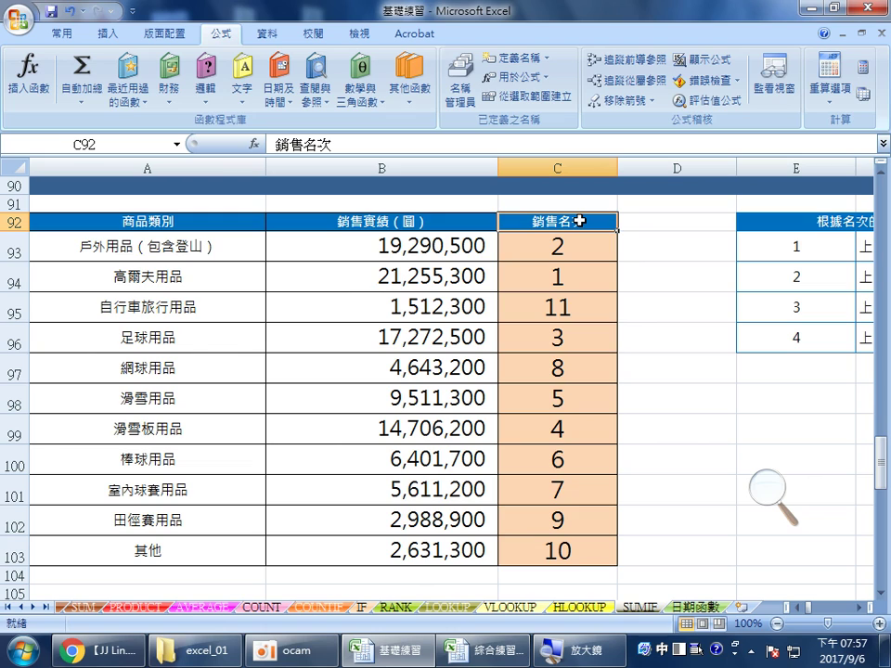
{"action": "left_click_drag", "start_coordinate": [579, 221], "coordinate": [573, 545]}
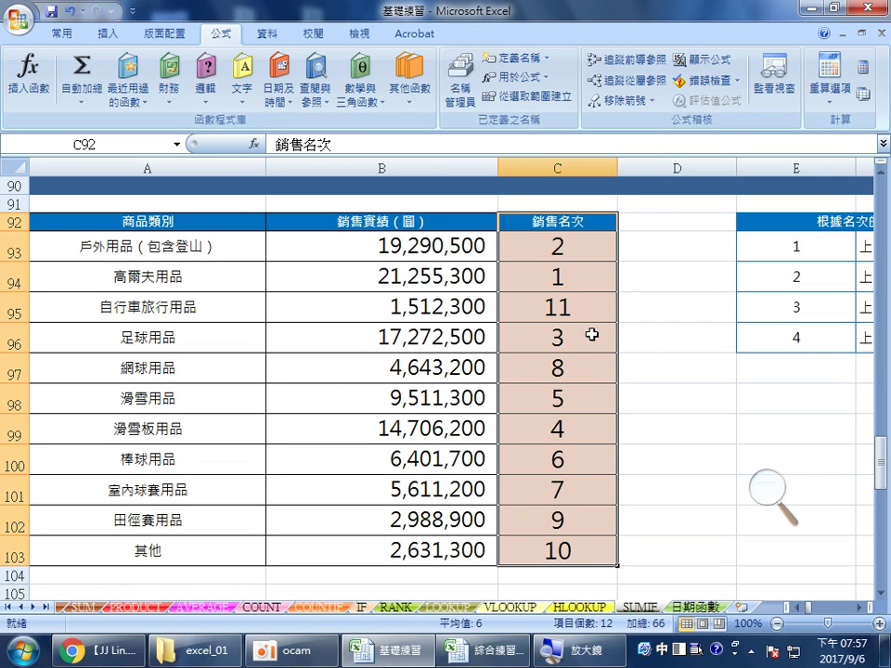
{"action": "left_click", "coordinate": [545, 104]}
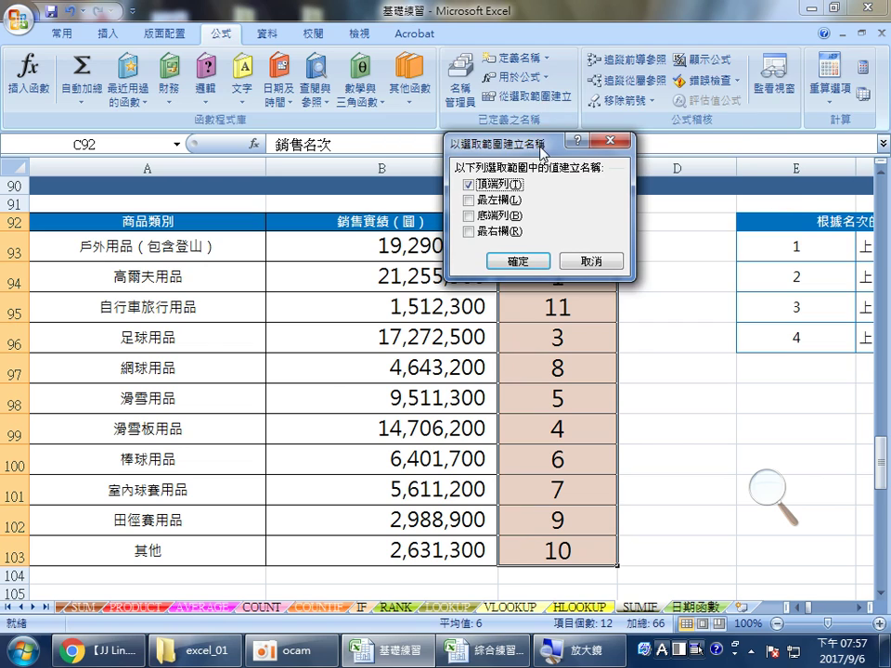
{"action": "left_click_drag", "start_coordinate": [531, 147], "coordinate": [687, 93]}
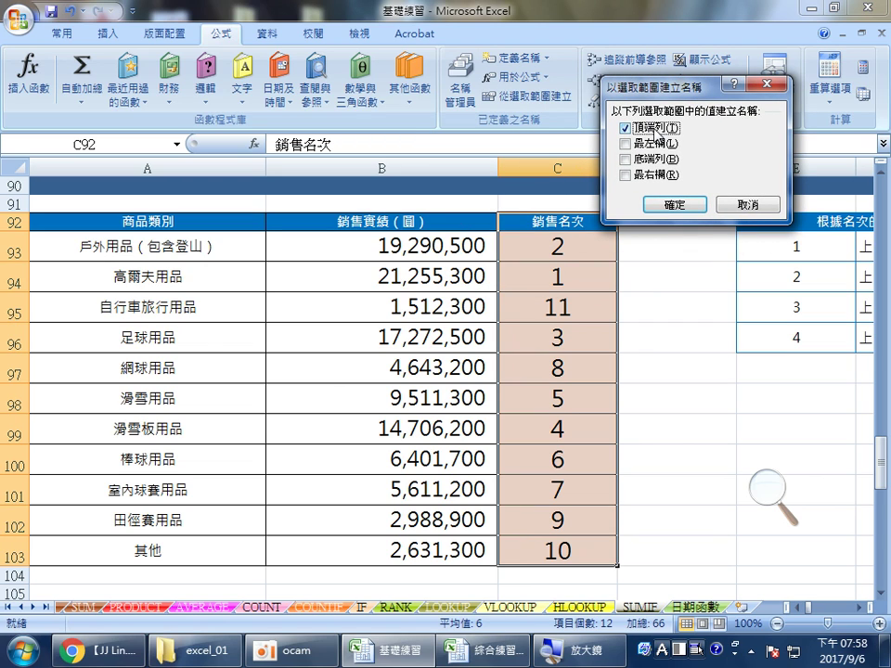
{"action": "left_click", "coordinate": [671, 206]}
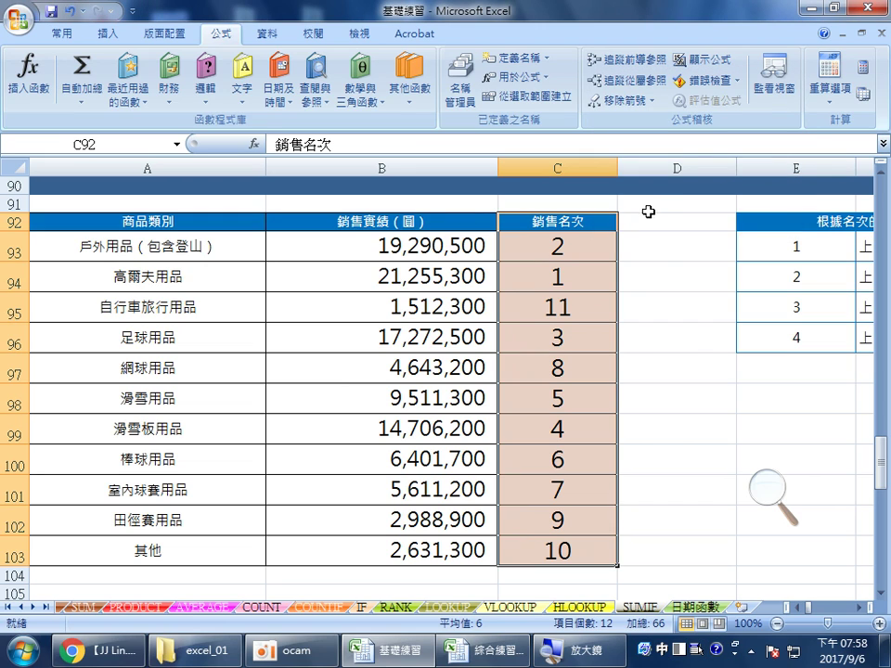
Check the 銷售名次 name in the Name Manager, and select the first cumulative sales cell, G93.
{"action": "left_click", "coordinate": [628, 223]}
{"action": "left_click", "coordinate": [589, 222]}
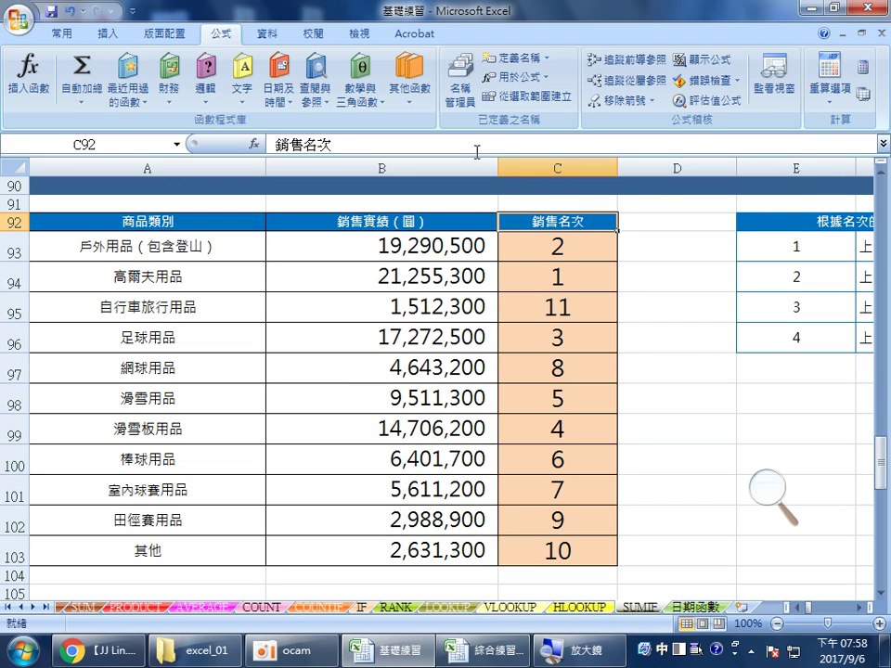
{"action": "left_click", "coordinate": [459, 88]}
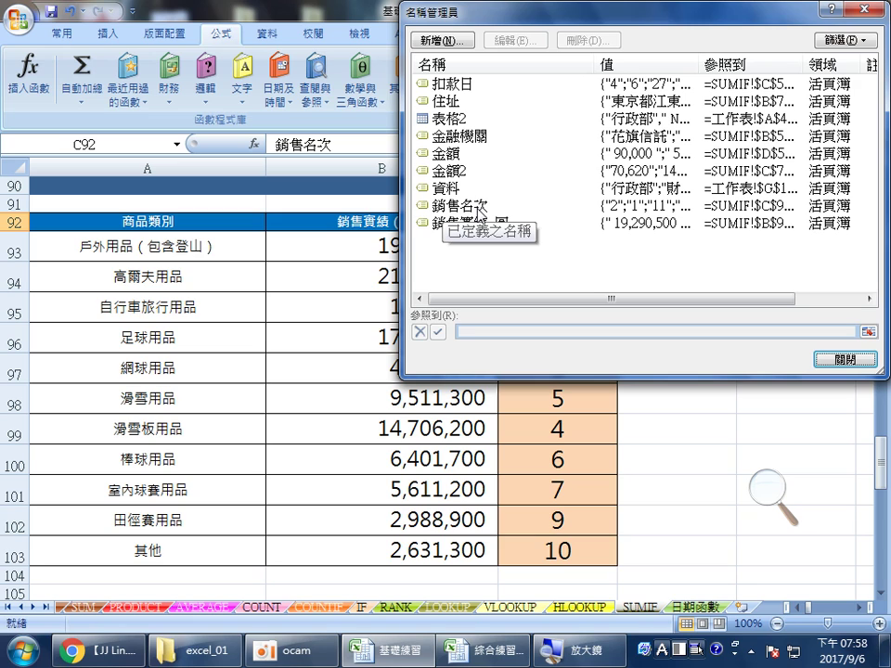
{"action": "left_click", "coordinate": [838, 359]}
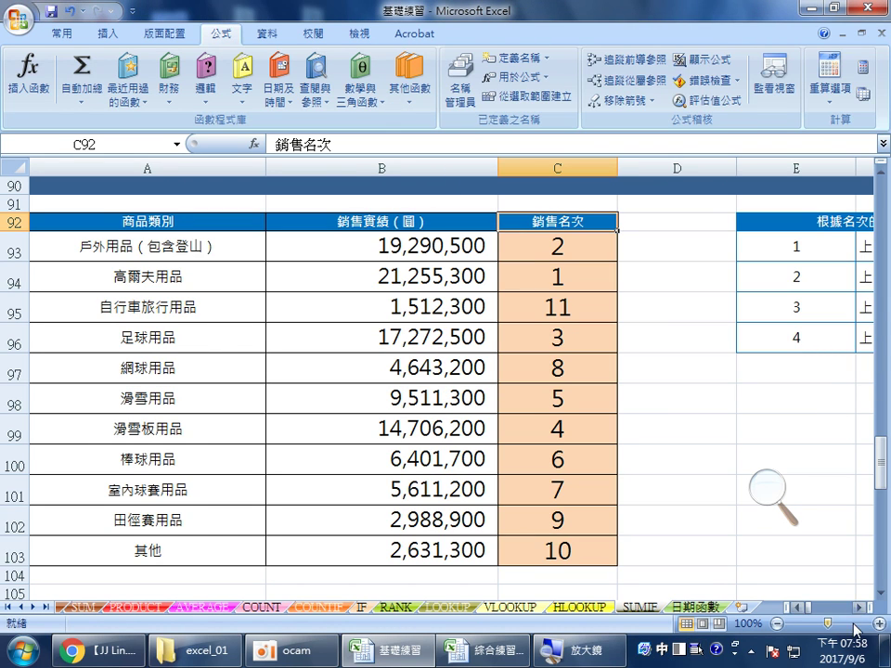
{"action": "scroll", "coordinate": [644, 465], "scroll_direction": "right", "scroll_amount": 2}
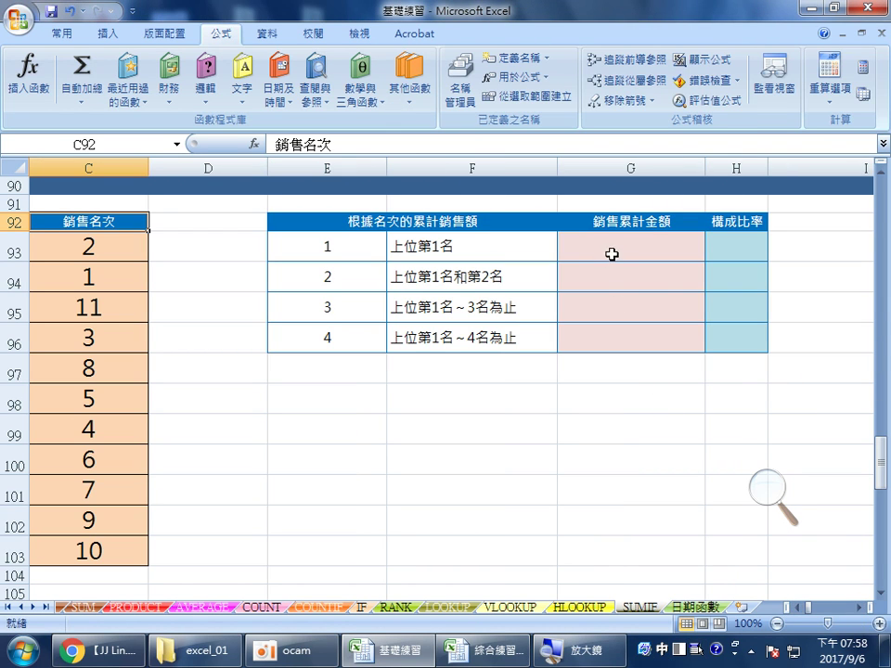
{"action": "left_click", "coordinate": [612, 245]}
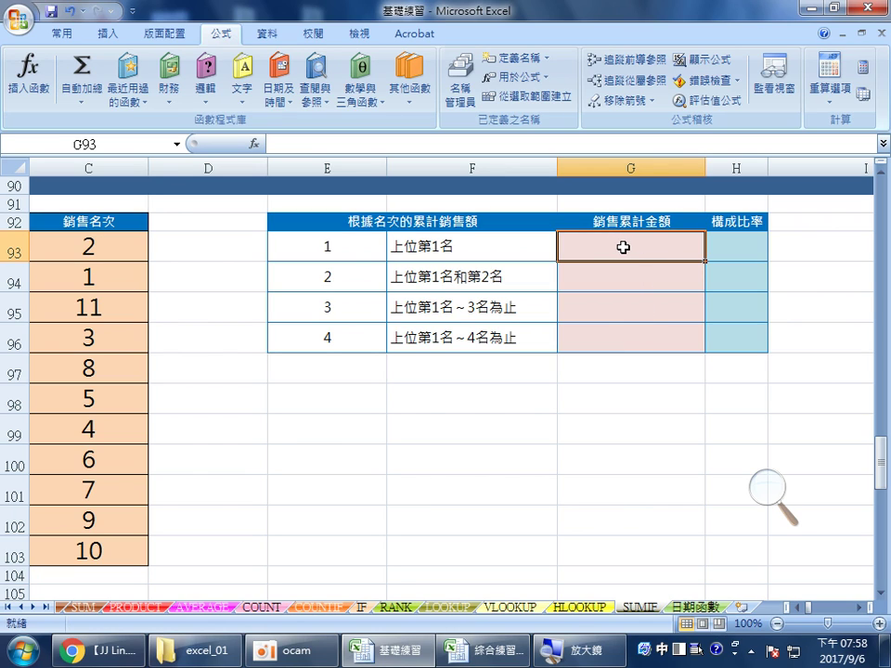
{"action": "left_click", "coordinate": [139, 100]}
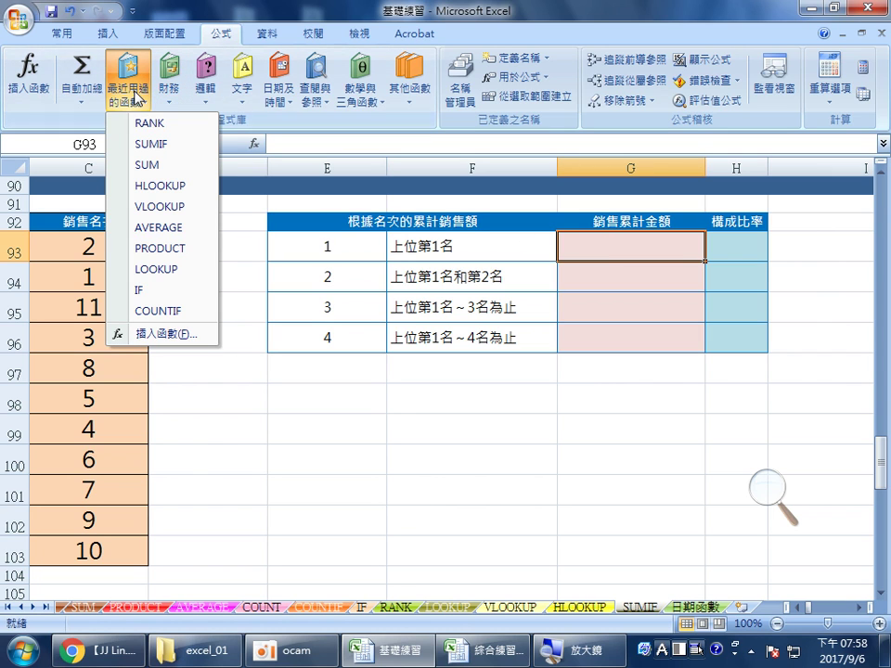
{"action": "left_click", "coordinate": [152, 145]}
{"action": "left_click_drag", "start_coordinate": [501, 223], "coordinate": [415, 518]}
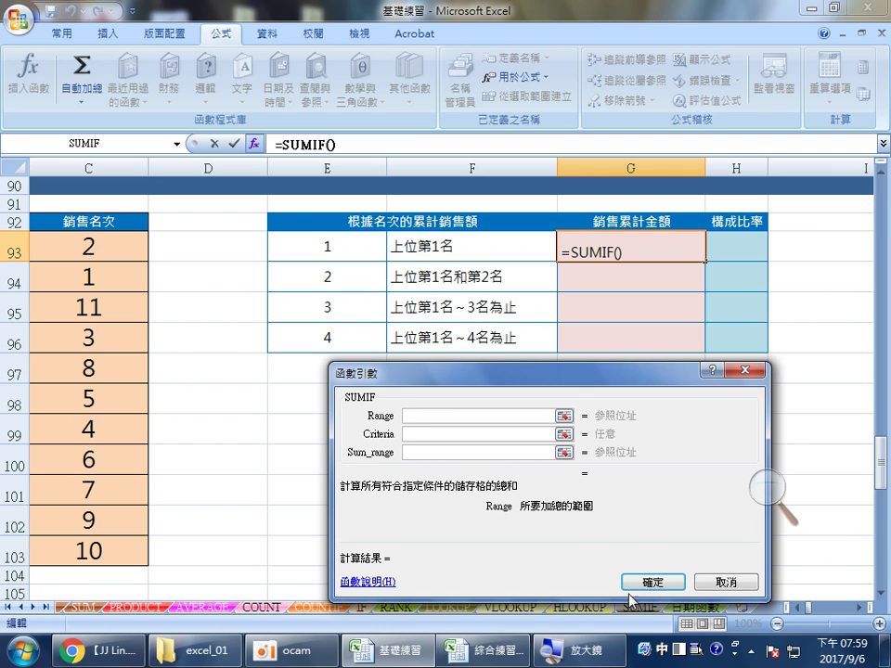
{"action": "left_click", "coordinate": [729, 583]}
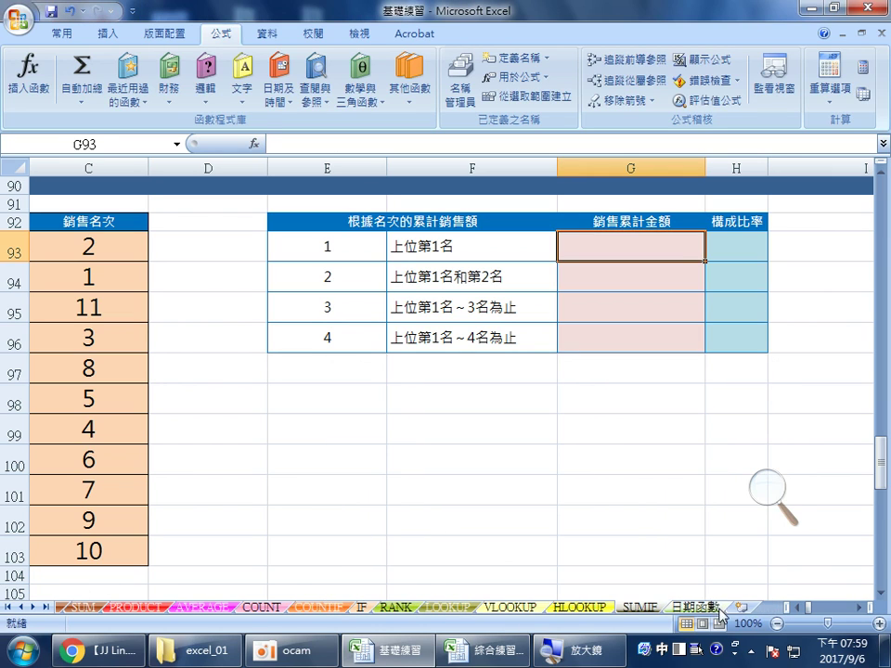
{"action": "left_click", "coordinate": [799, 608]}
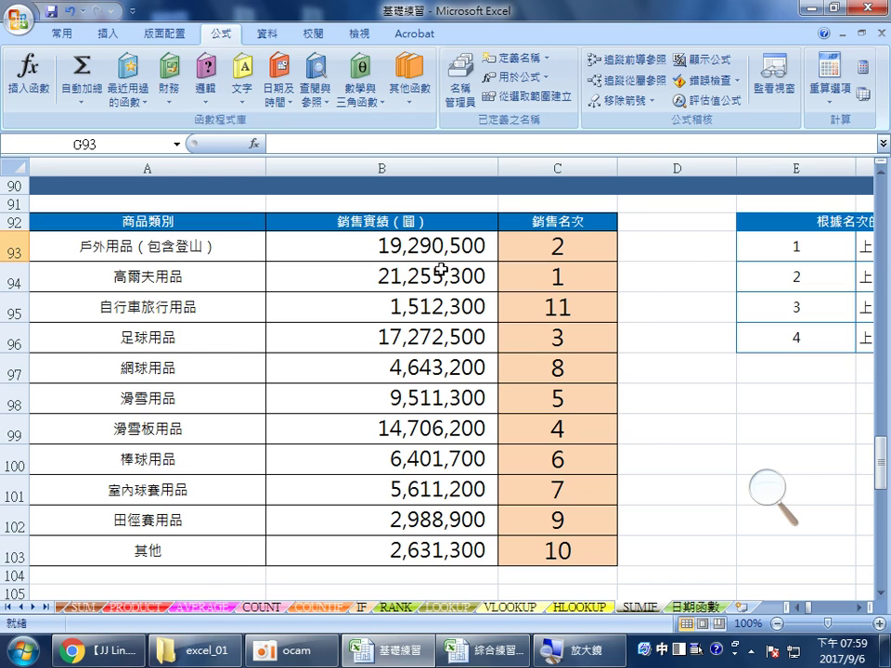
{"action": "left_click", "coordinate": [862, 617]}
{"action": "left_click", "coordinate": [863, 617]}
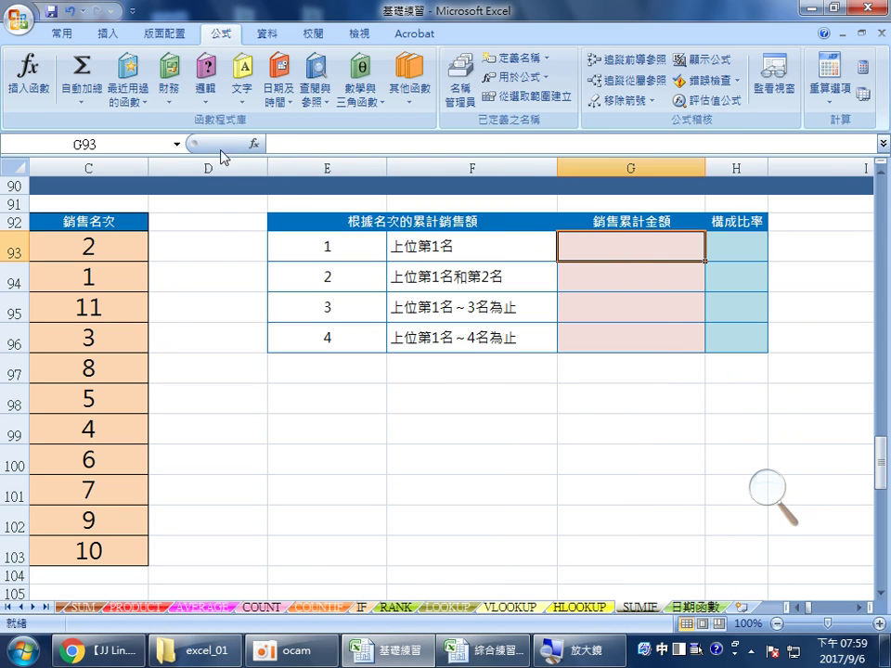
{"action": "left_click", "coordinate": [128, 96]}
{"action": "left_click", "coordinate": [150, 124]}
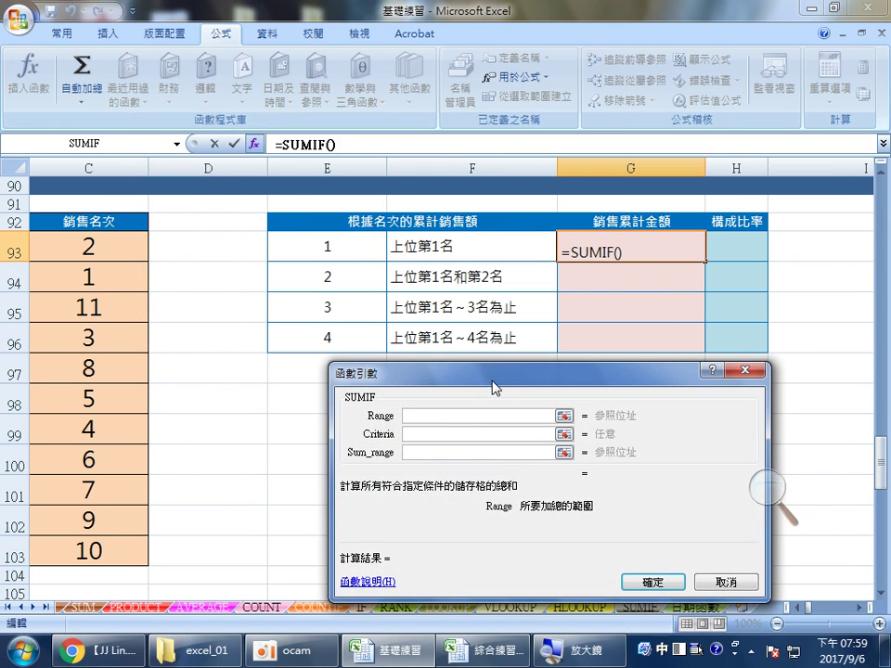
{"action": "left_click_drag", "start_coordinate": [498, 386], "coordinate": [452, 355]}
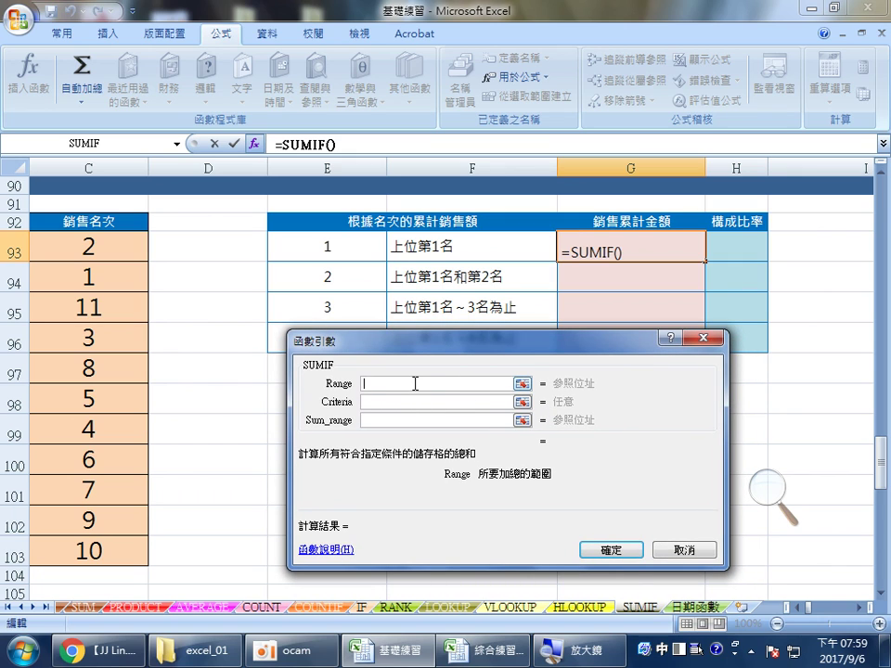
{"action": "key", "text": "F3"}
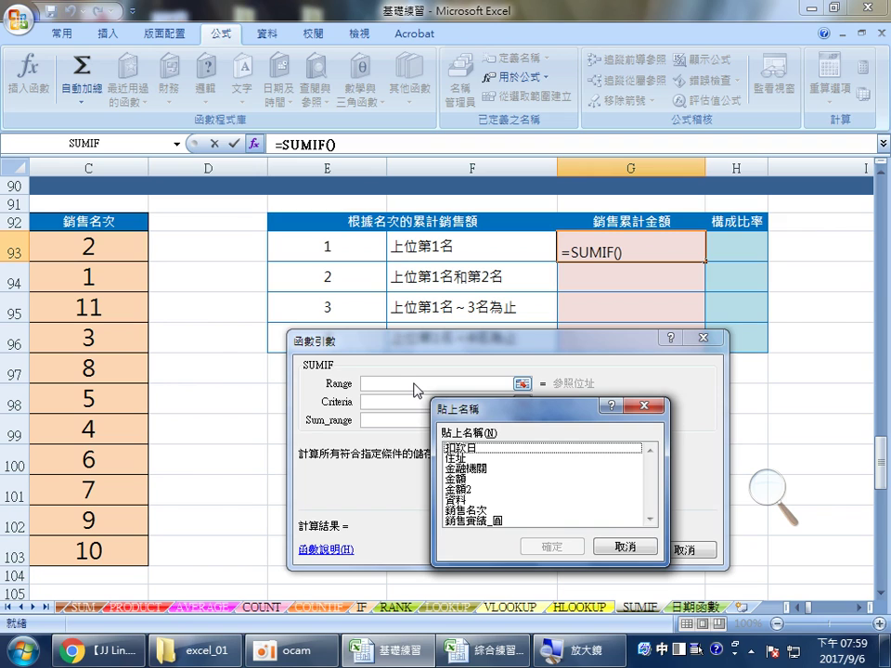
{"action": "left_click_drag", "start_coordinate": [499, 406], "coordinate": [275, 130]}
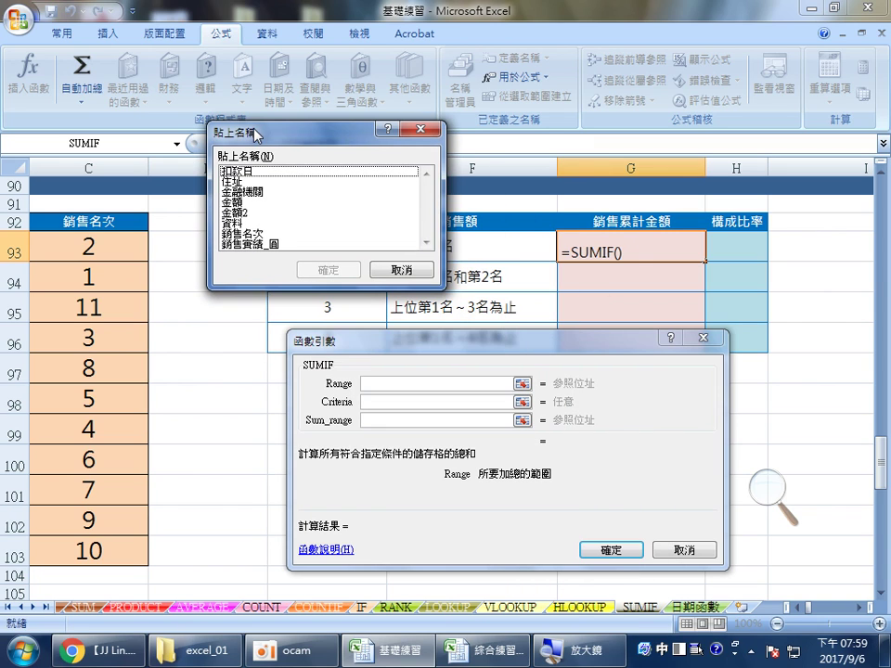
{"action": "left_click", "coordinate": [251, 233]}
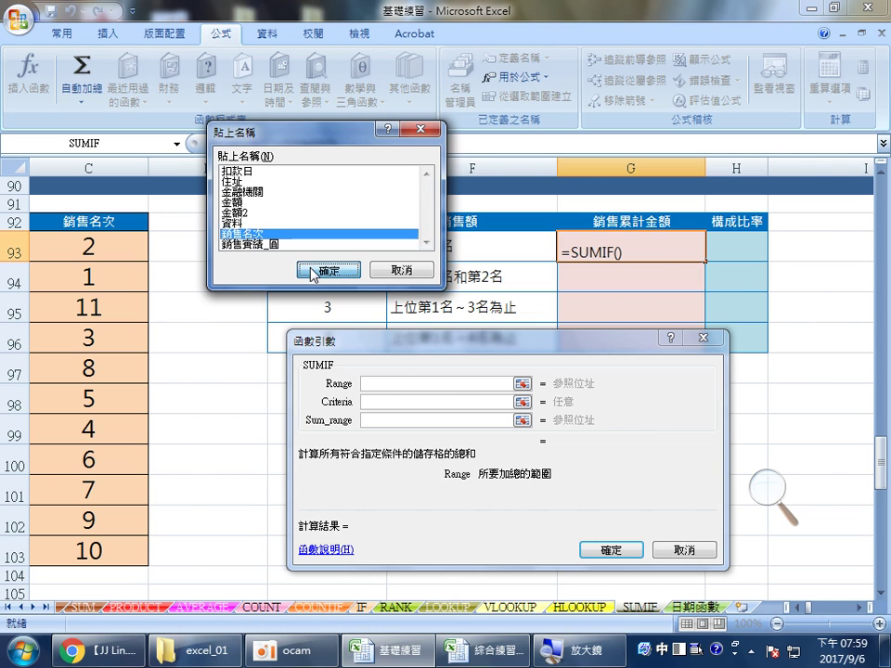
{"action": "left_click", "coordinate": [310, 268]}
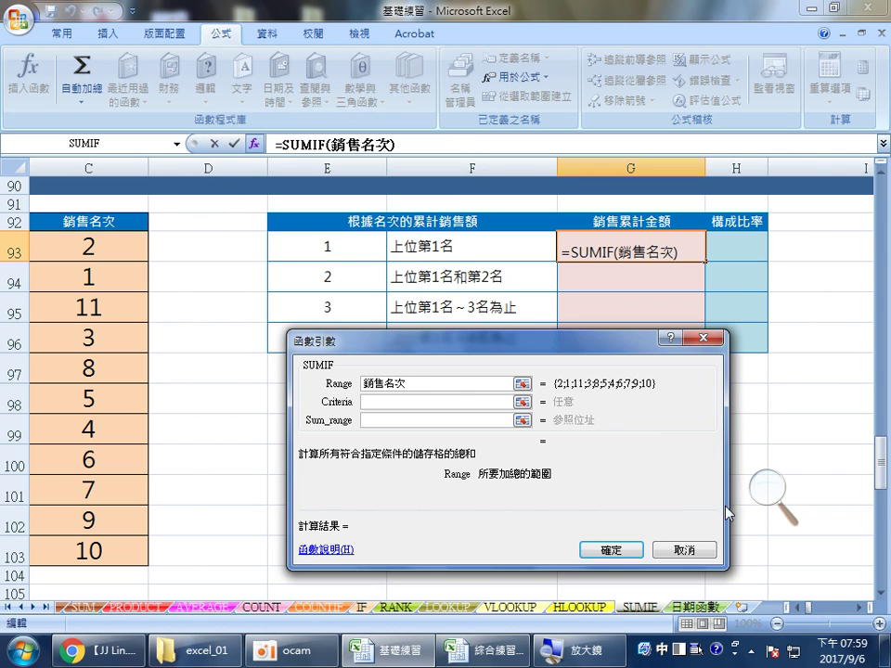
{"action": "mouse_move", "coordinate": [760, 502]}
{"action": "left_click", "coordinate": [790, 504]}
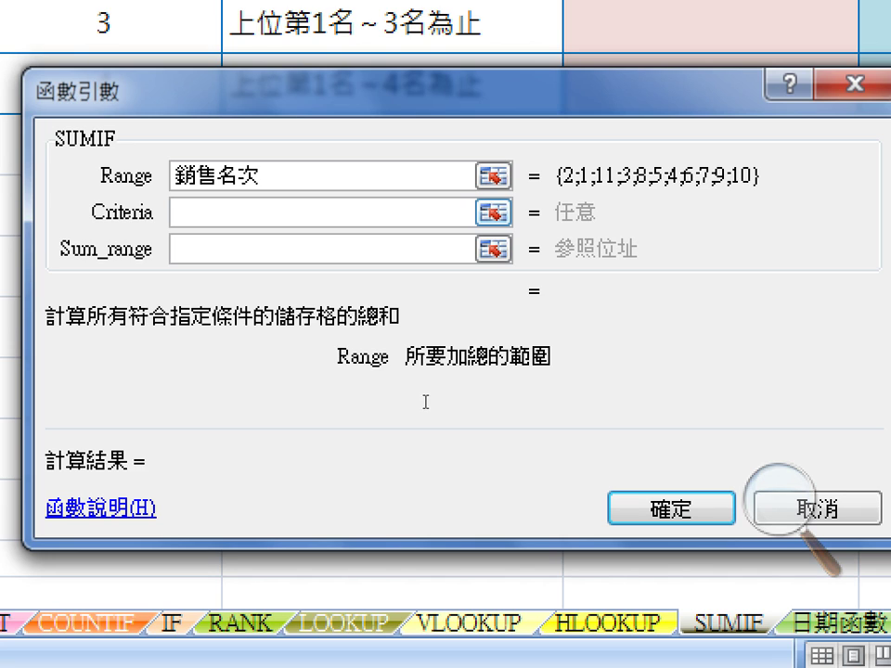
{"action": "key", "text": "Tab"}
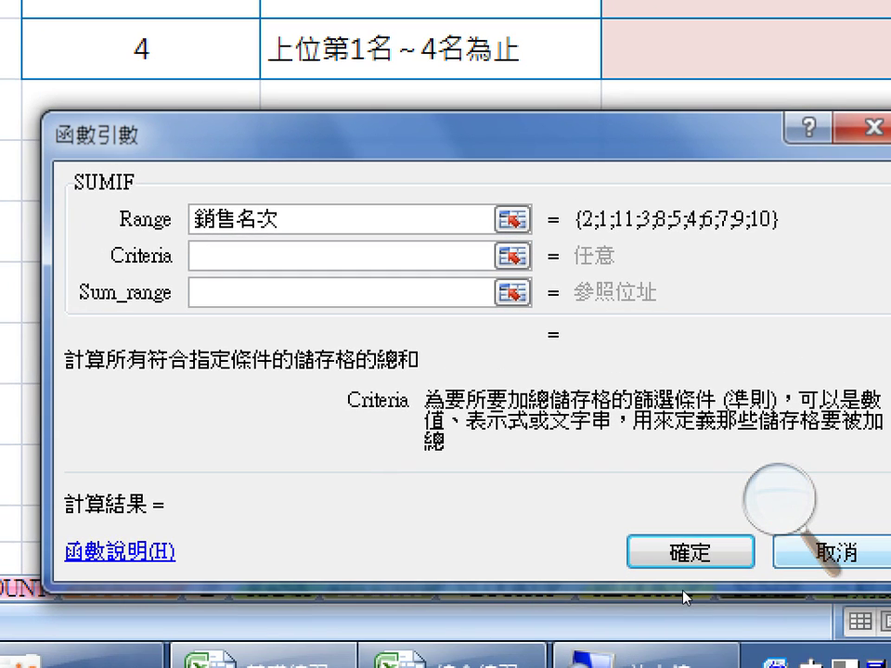
{"action": "key", "text": "Escape"}
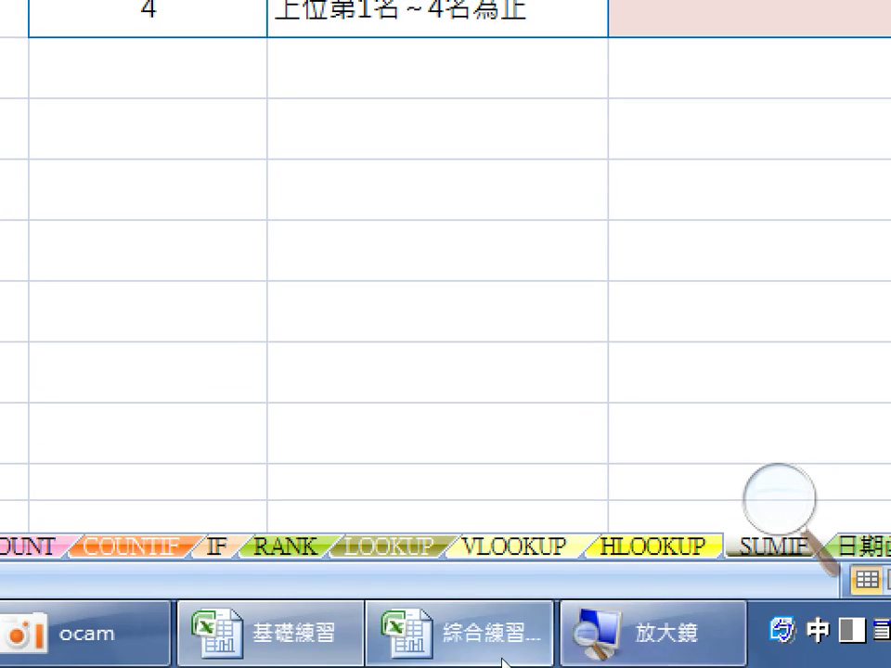
{"action": "mouse_move", "coordinate": [467, 657]}
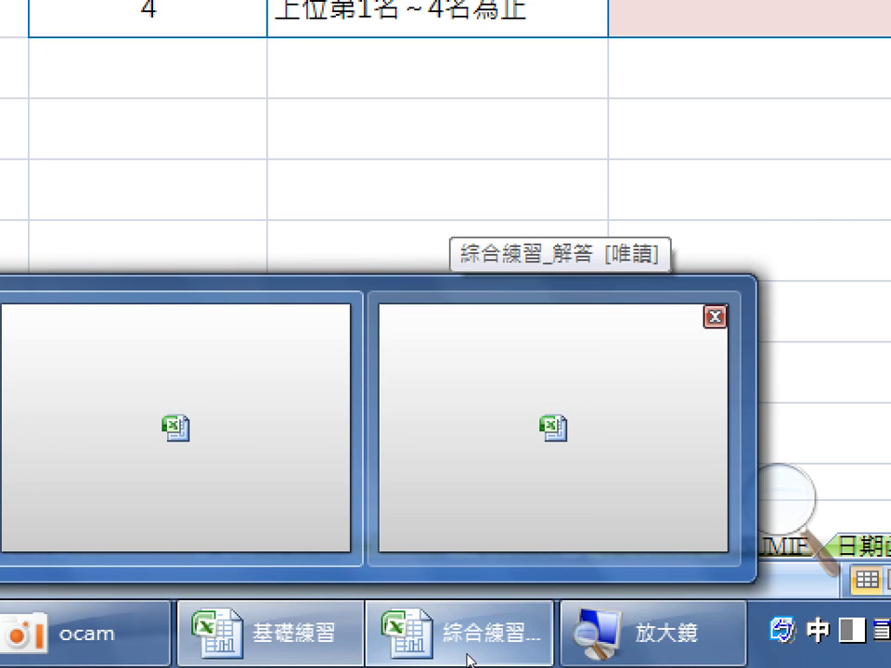
{"action": "left_click", "coordinate": [501, 426]}
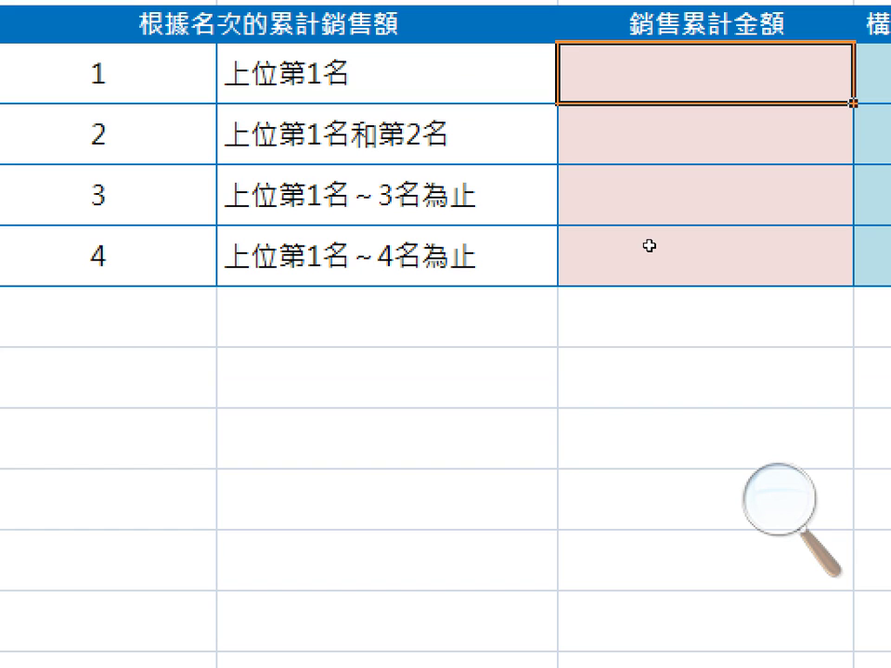
{"action": "left_click", "coordinate": [766, 523]}
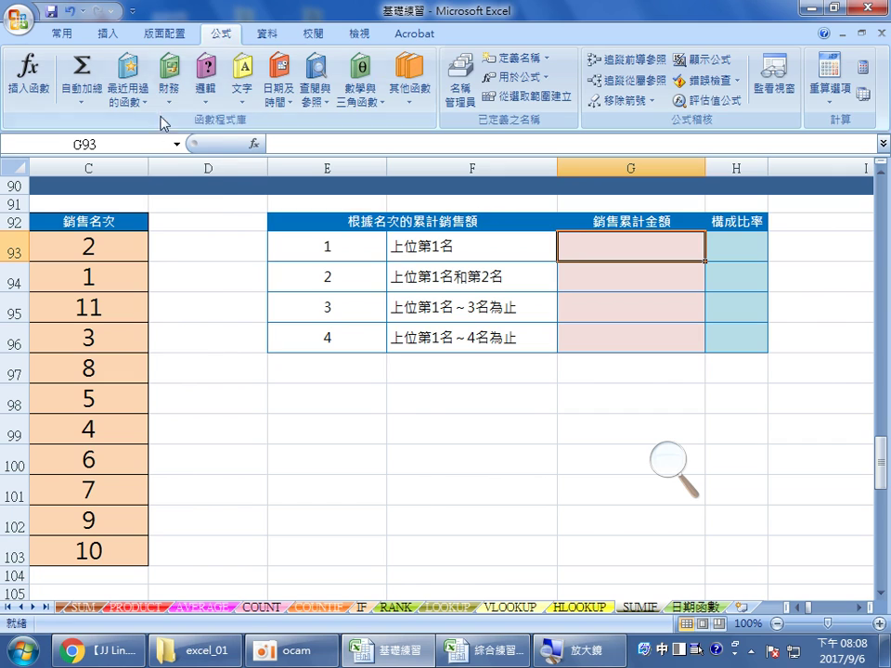
Start a SUMIF function in G93 and use the named range 銷售名次 as its Range argument.
{"action": "left_click", "coordinate": [127, 83]}
{"action": "left_click", "coordinate": [152, 123]}
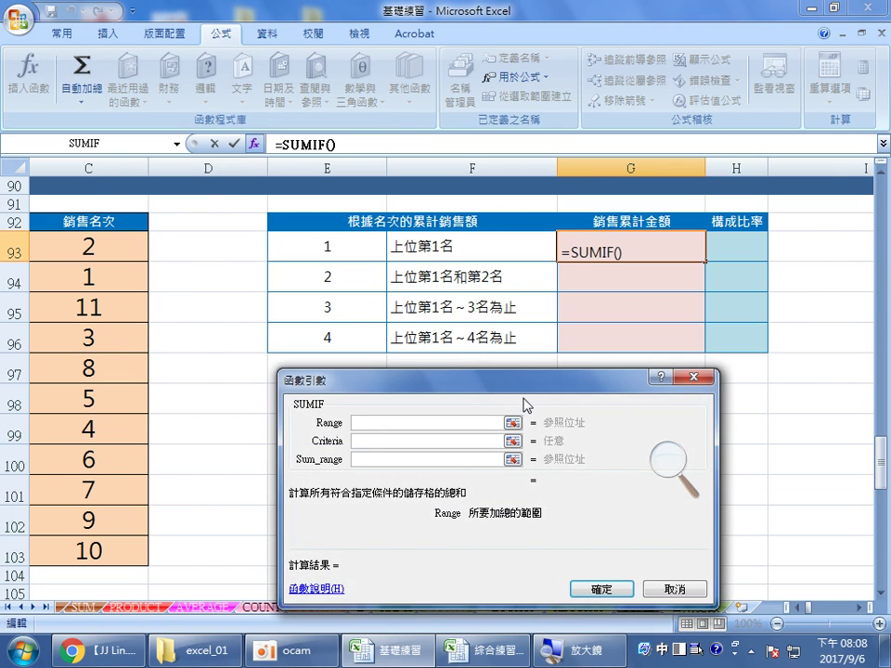
{"action": "left_click", "coordinate": [673, 466]}
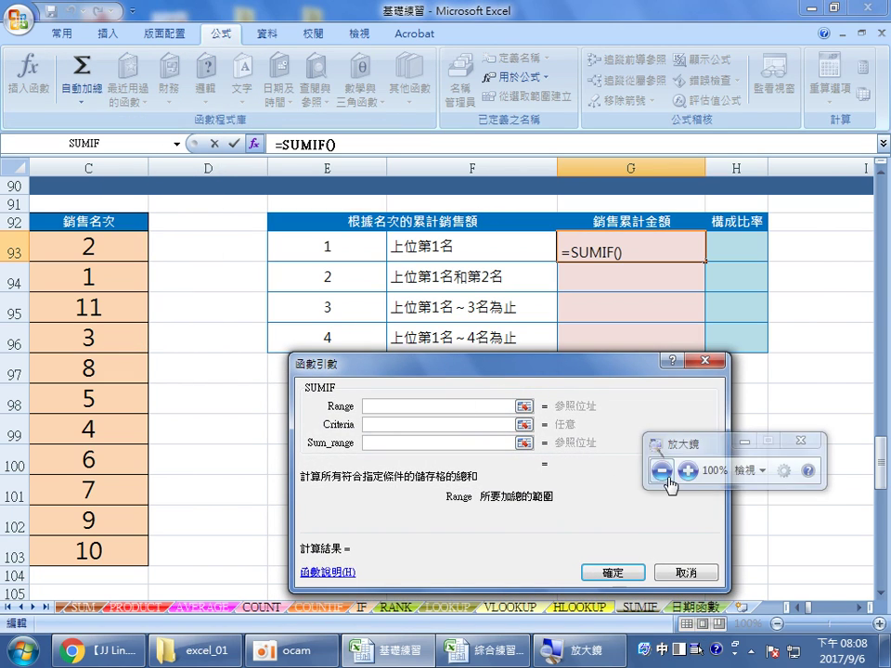
{"action": "left_click", "coordinate": [687, 470]}
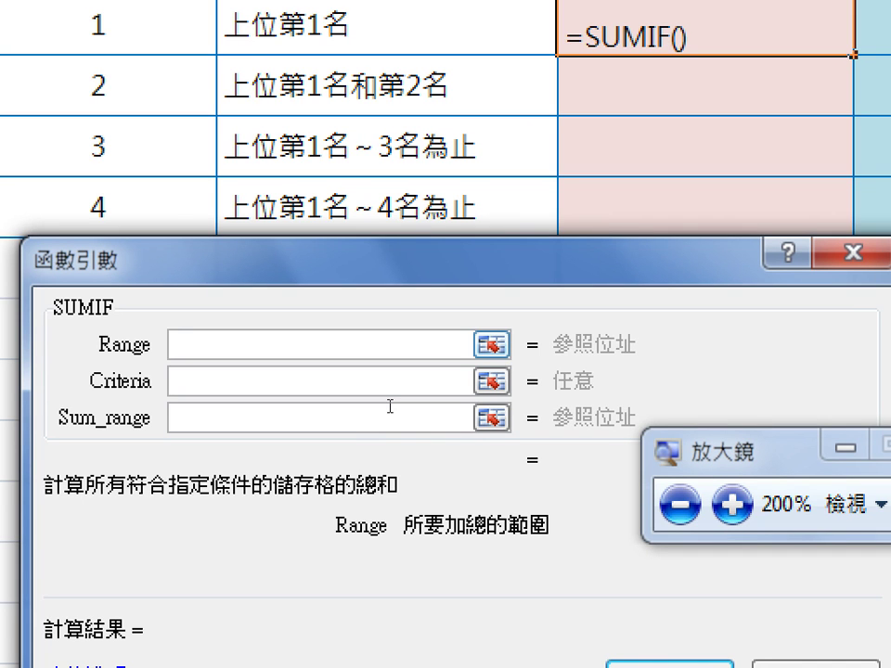
{"action": "key", "text": "F3"}
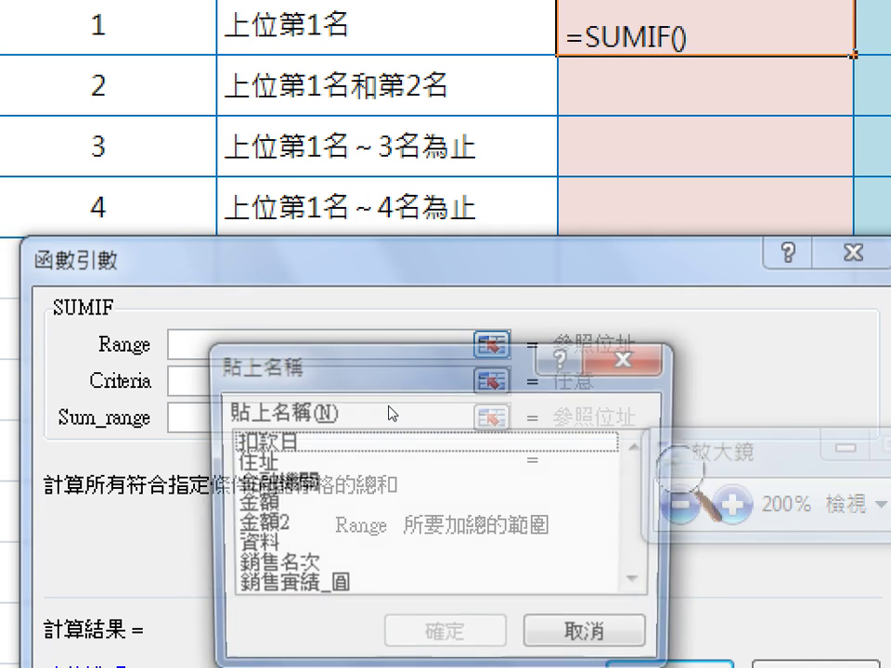
{"action": "left_click_drag", "start_coordinate": [454, 414], "coordinate": [632, 329]}
{"action": "key", "text": "Down"}
{"action": "key", "text": "Down"}
{"action": "key", "text": "Down"}
{"action": "key", "text": "Down"}
{"action": "key", "text": "Down"}
{"action": "key", "text": "Down"}
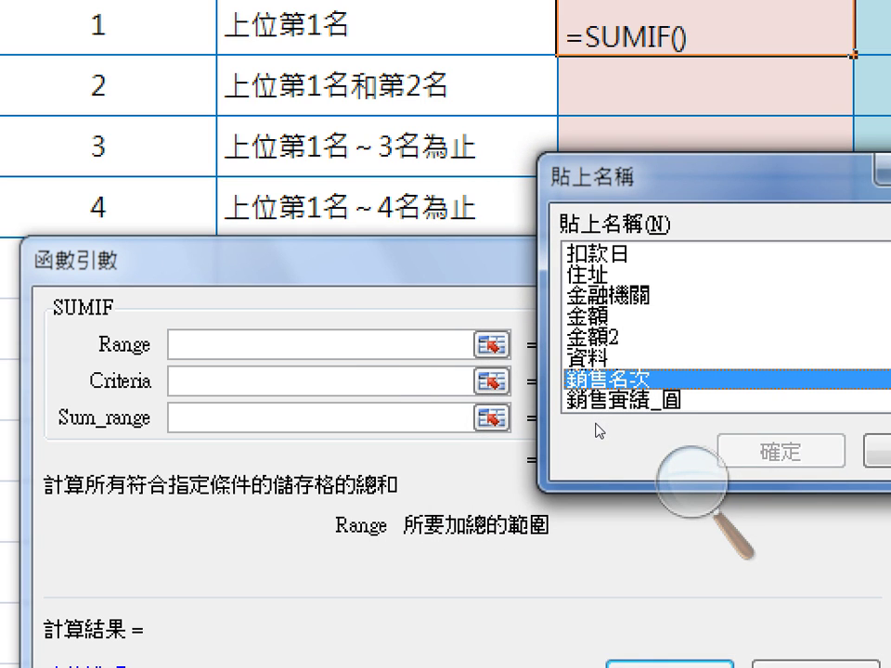
{"action": "key", "text": "Return"}
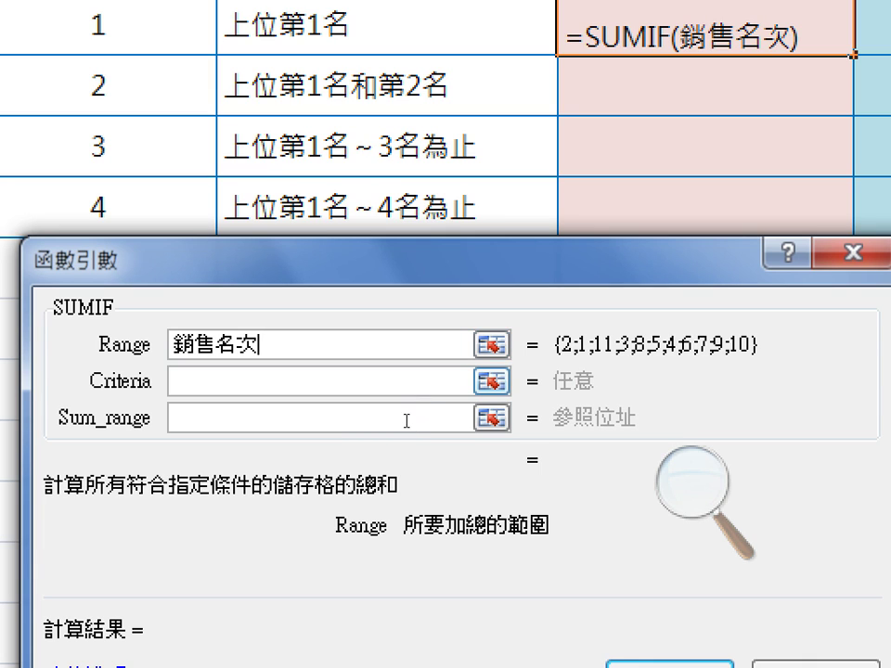
Set the SUMIF Criteria argument to "<="&E93, referencing the cell that holds rank 1.
{"action": "key", "text": "Tab"}
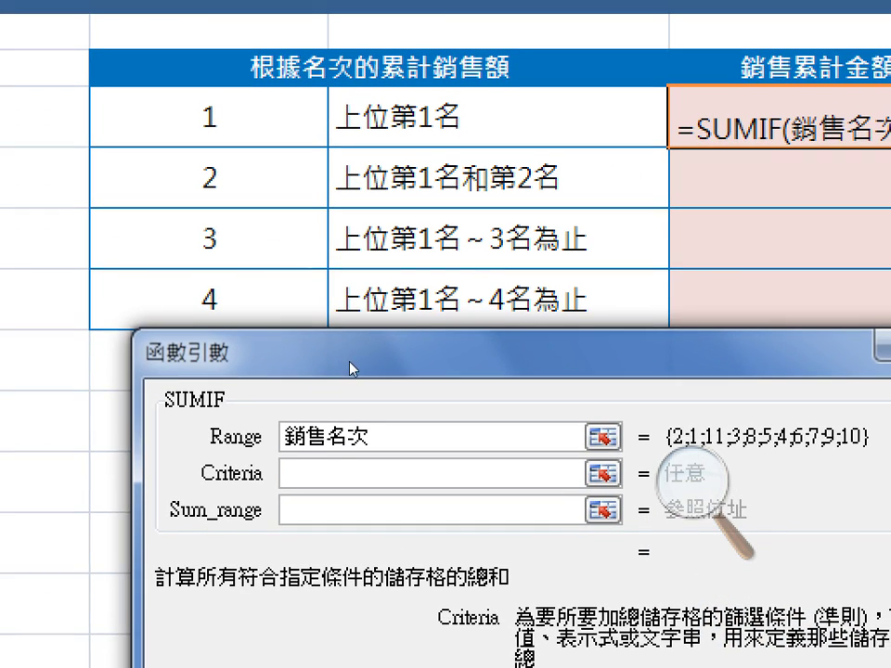
{"action": "left_click_drag", "start_coordinate": [350, 364], "coordinate": [307, 359]}
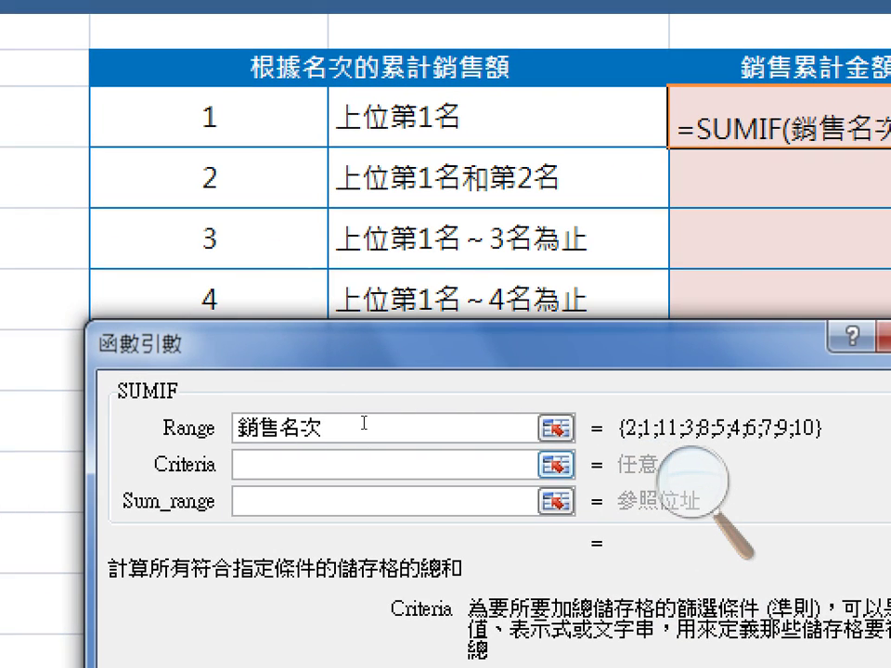
{"action": "type", "text": "\""}
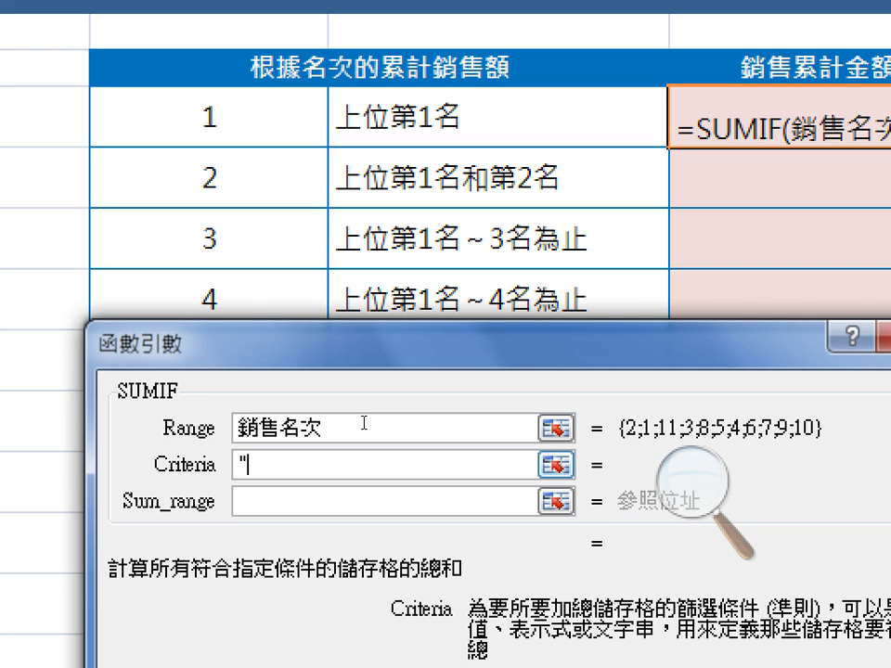
{"action": "type", "text": "<="}
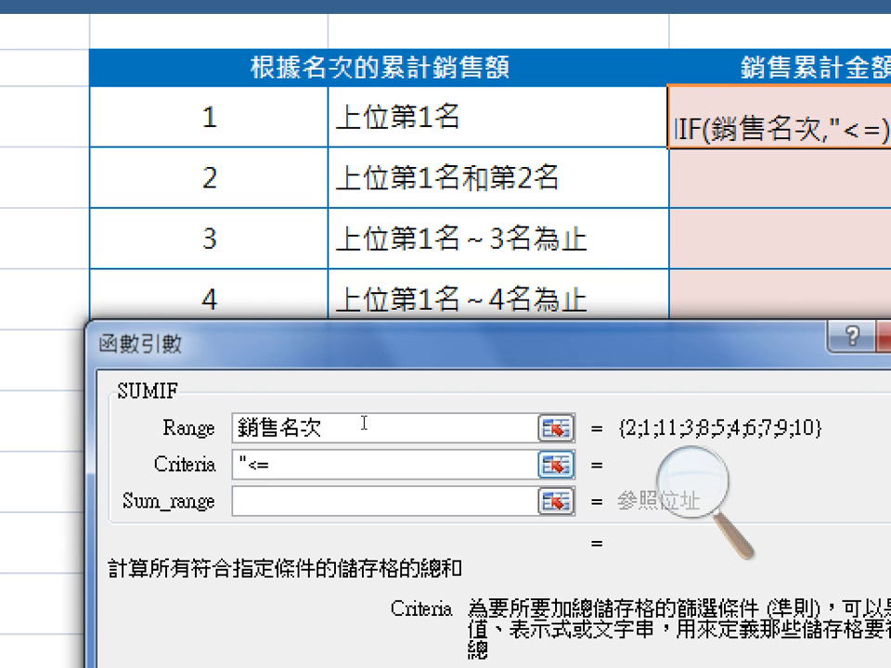
{"action": "type", "text": "\""}
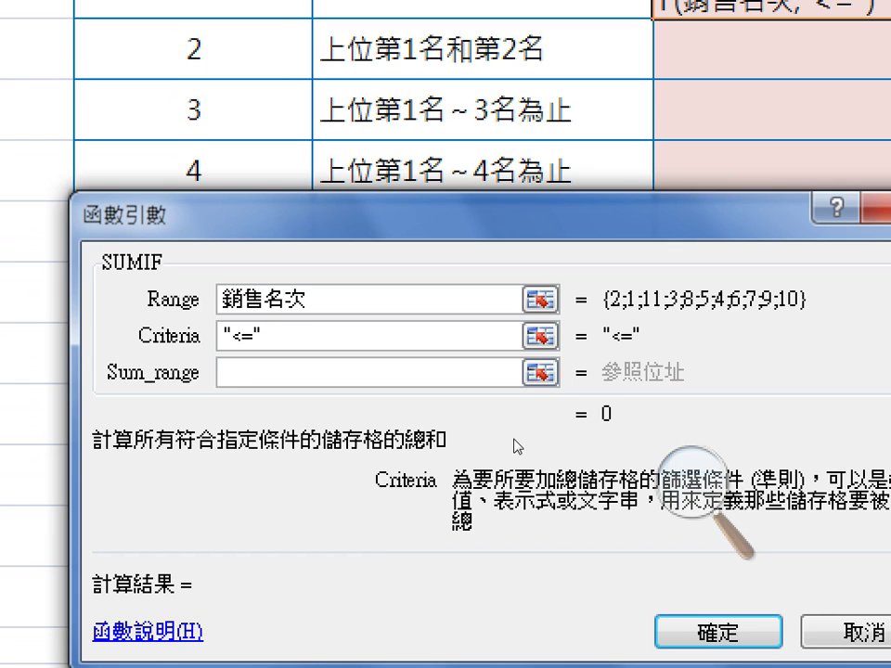
{"action": "left_click", "coordinate": [733, 506]}
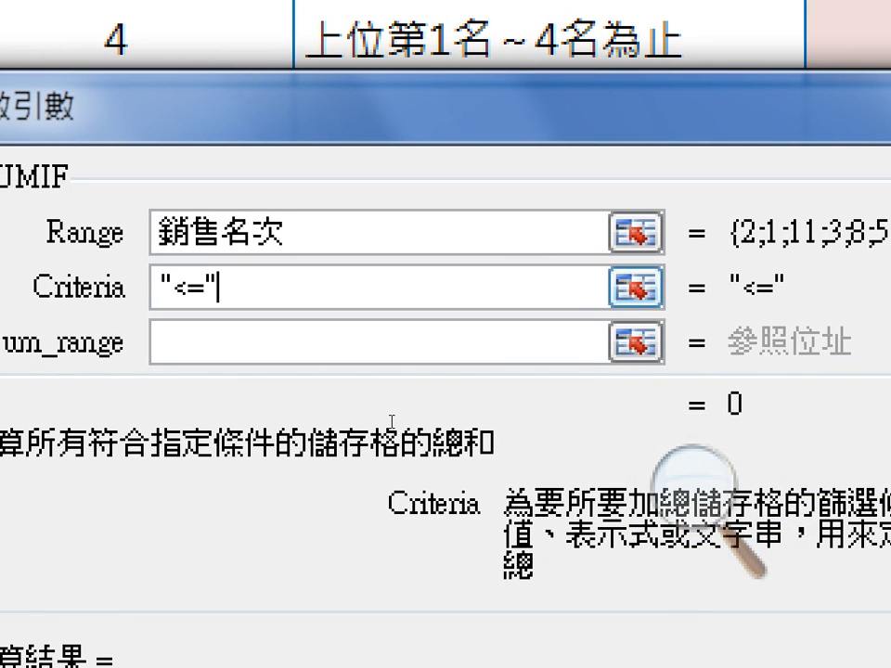
{"action": "type", "text": "&"}
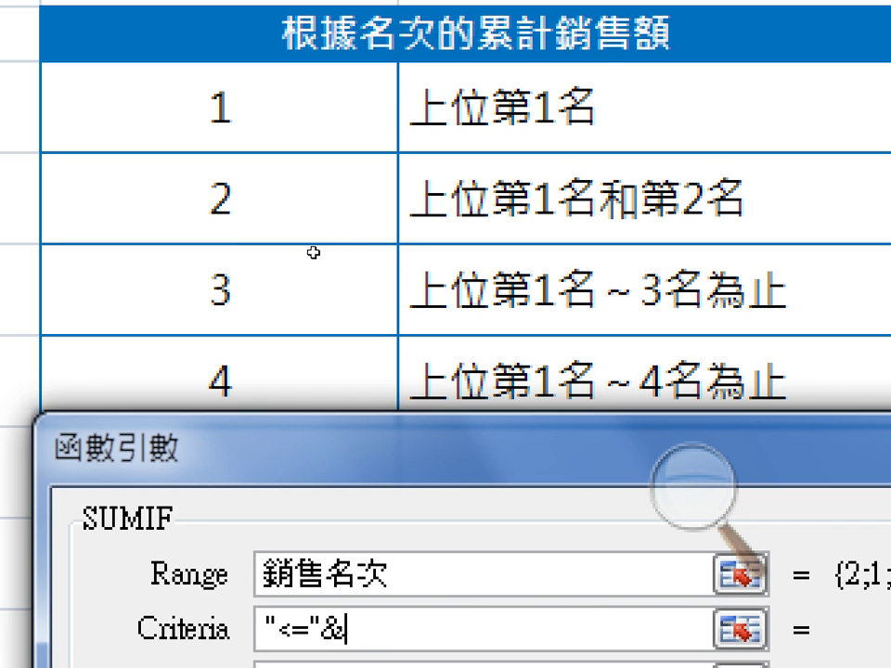
{"action": "left_click", "coordinate": [278, 140]}
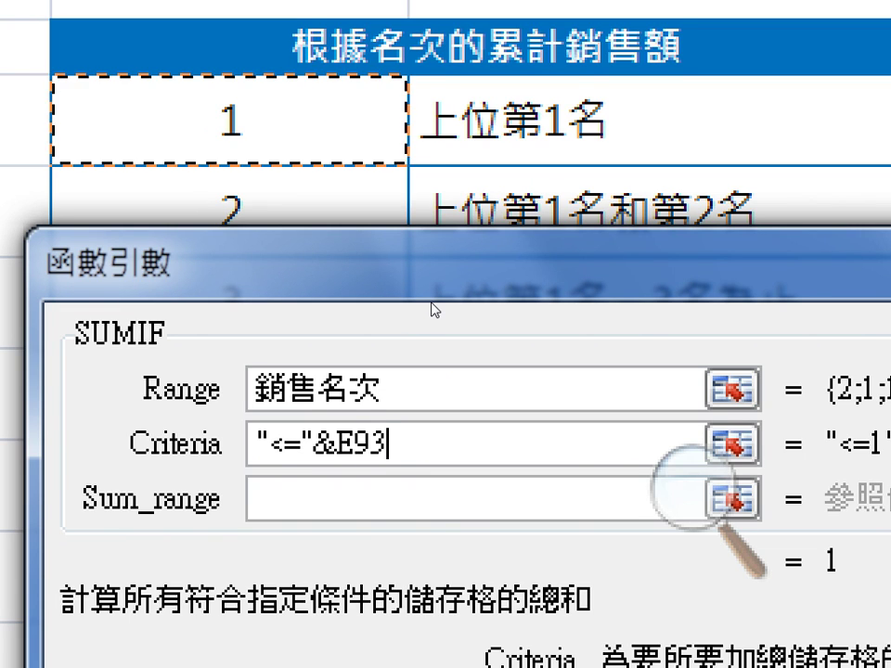
{"action": "left_click_drag", "start_coordinate": [588, 344], "coordinate": [425, 283]}
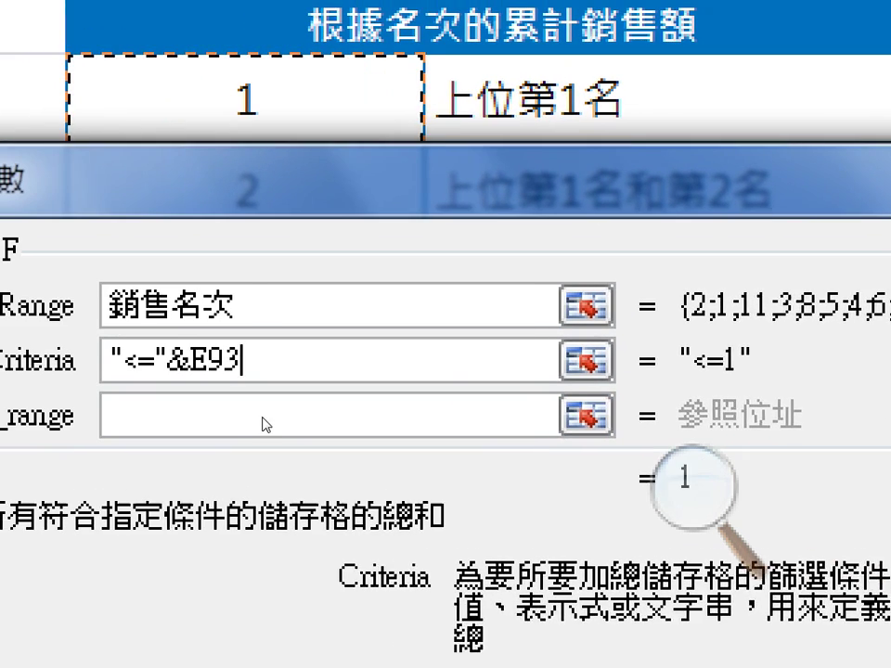
Use the named range 銷售實績_圓 as the Sum_range argument and enter the SUMIF formula in G93.
{"action": "key", "text": "Tab"}
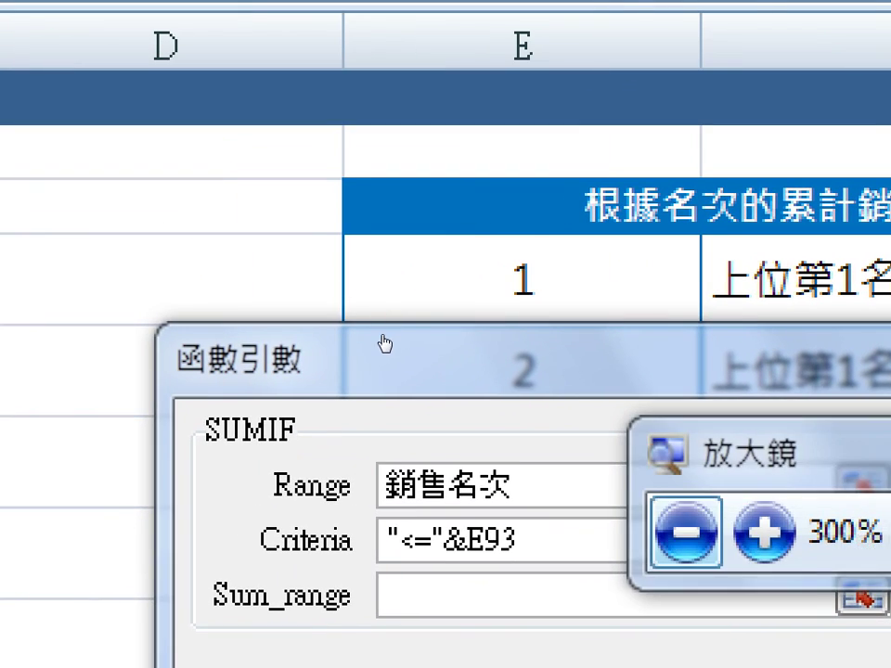
{"action": "key", "text": "super+minus"}
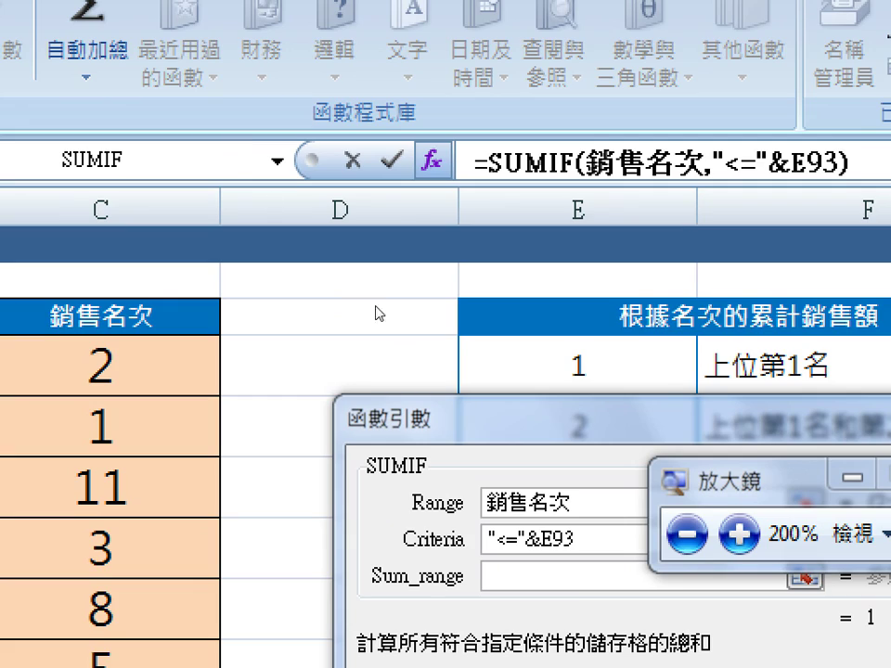
{"action": "key", "text": "super+minus"}
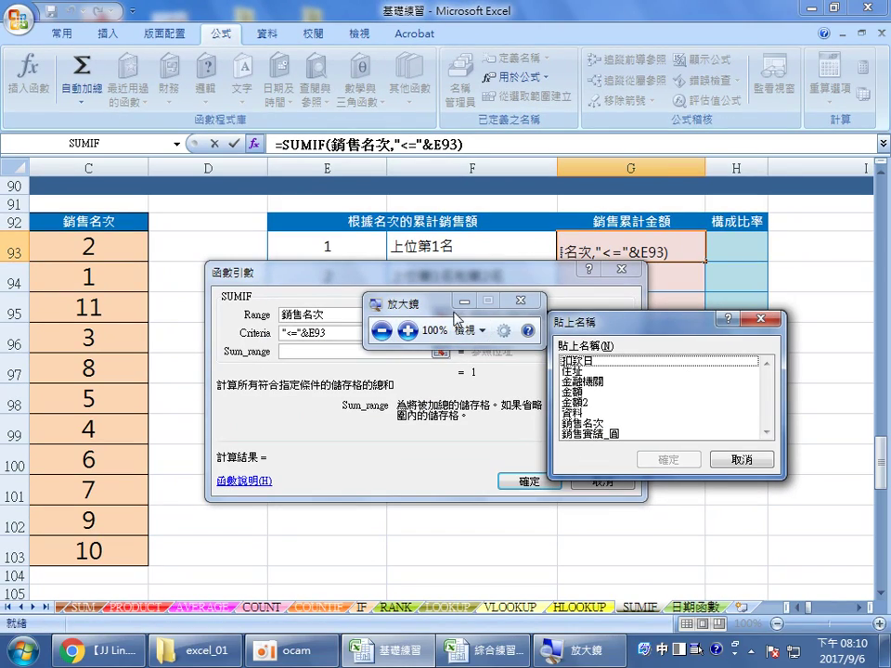
{"action": "left_click_drag", "start_coordinate": [668, 322], "coordinate": [378, 114]}
{"action": "left_click", "coordinate": [323, 220]}
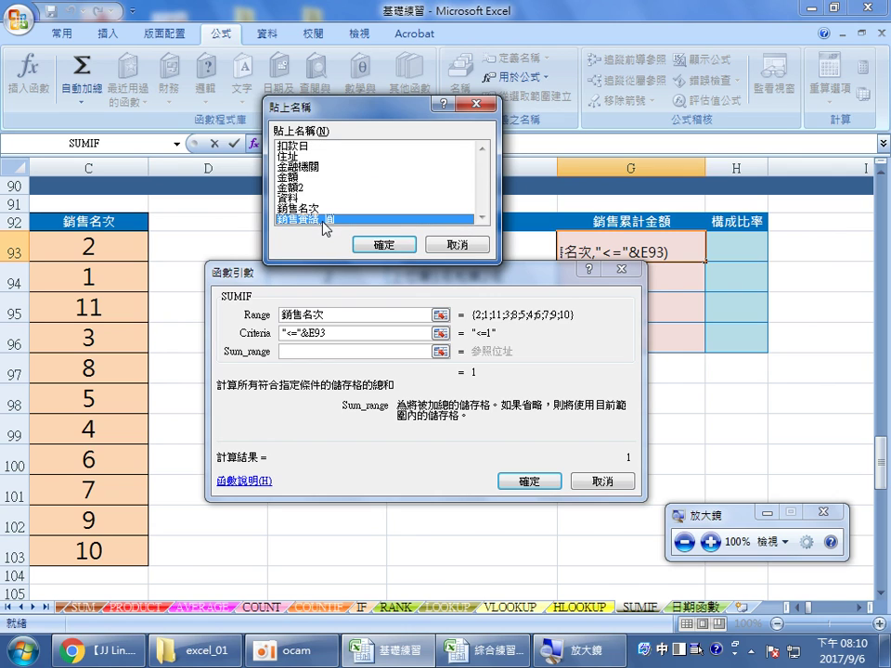
{"action": "left_click", "coordinate": [373, 245]}
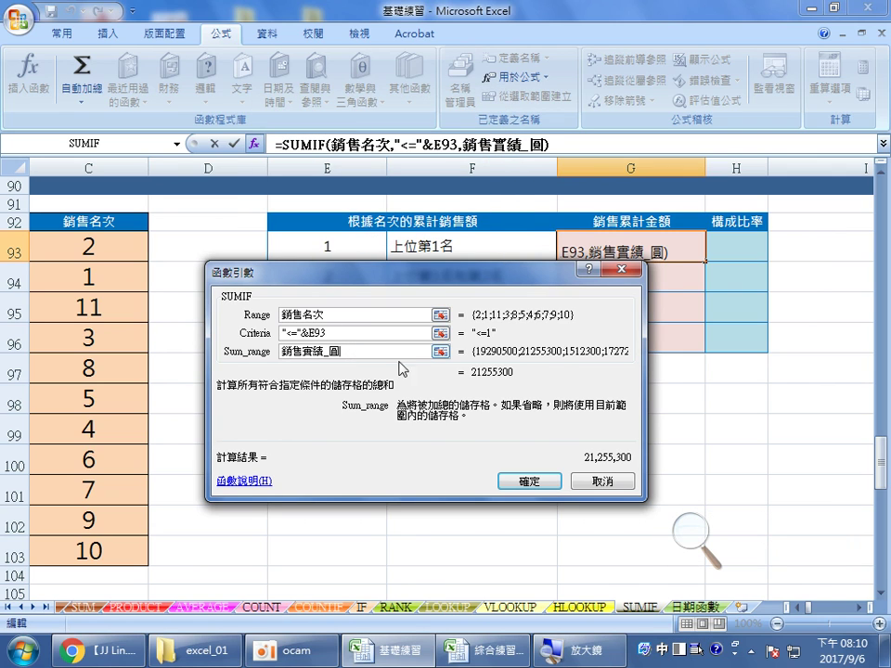
{"action": "left_click", "coordinate": [524, 483]}
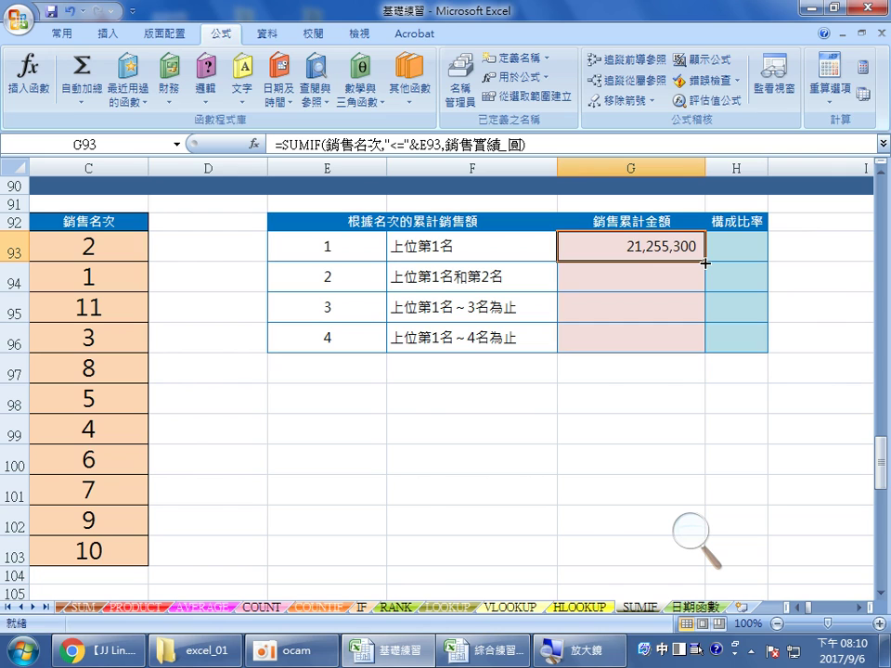
Fill the SUMIF formula from G93 down to G96 for the remaining cumulative ranks.
{"action": "double_click", "coordinate": [706, 263]}
{"action": "left_click", "coordinate": [583, 381]}
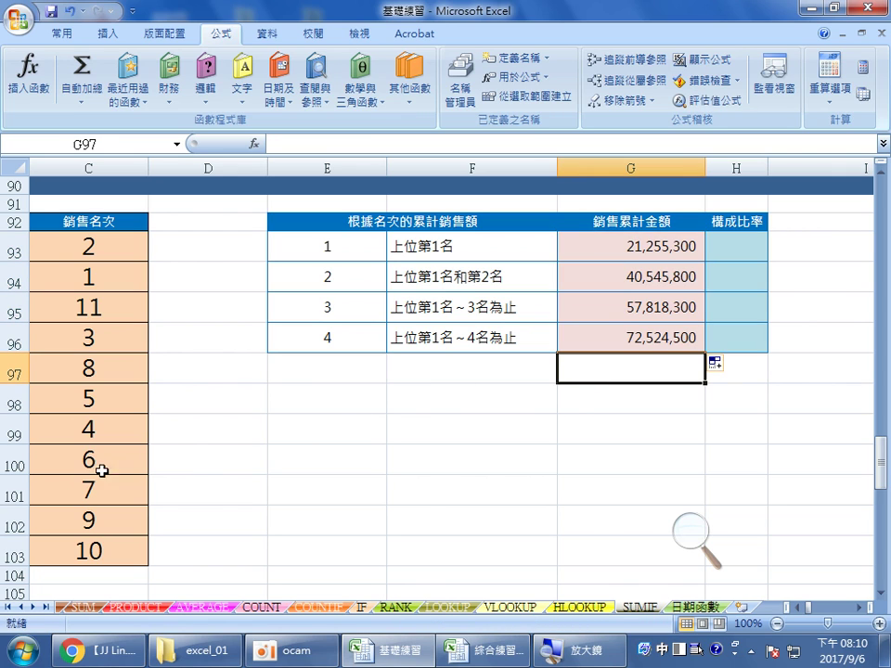
Examine the magnified 銷售累計金額 results and the 銷售實績(圓) and 銷售名次 source columns they are based on.
{"action": "left_click", "coordinate": [798, 608]}
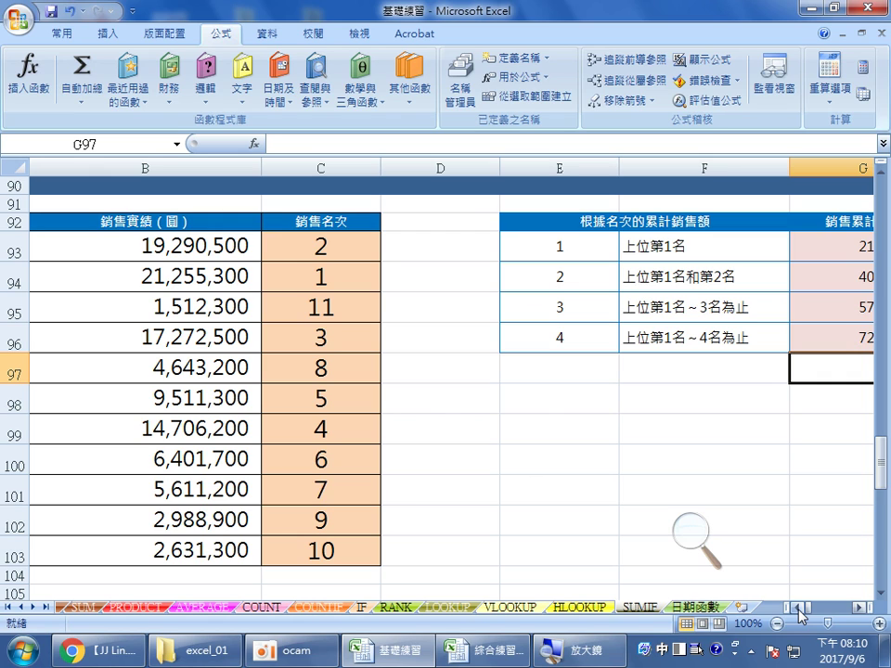
{"action": "left_click", "coordinate": [858, 608]}
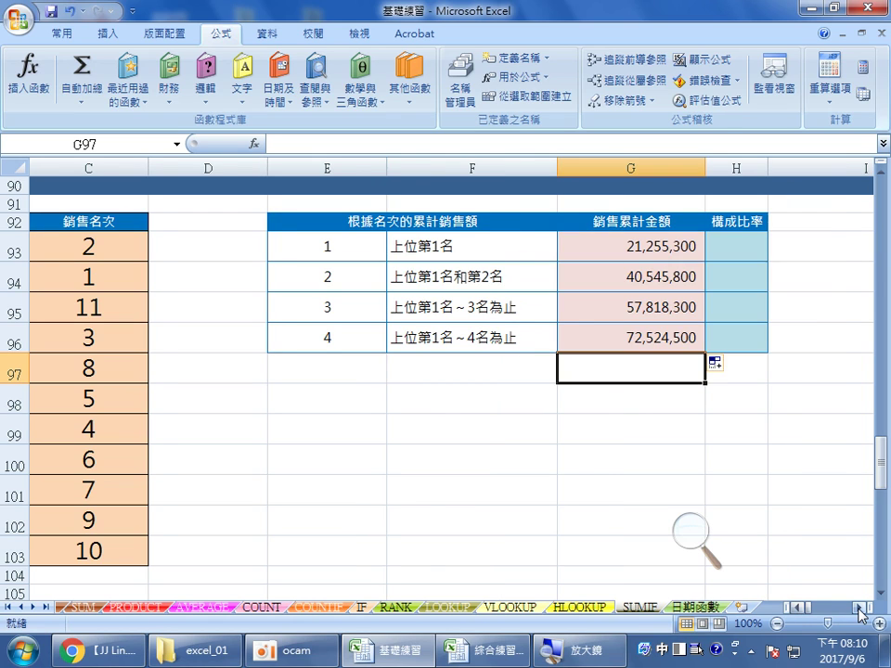
{"action": "left_click", "coordinate": [858, 608]}
{"action": "left_click", "coordinate": [698, 537]}
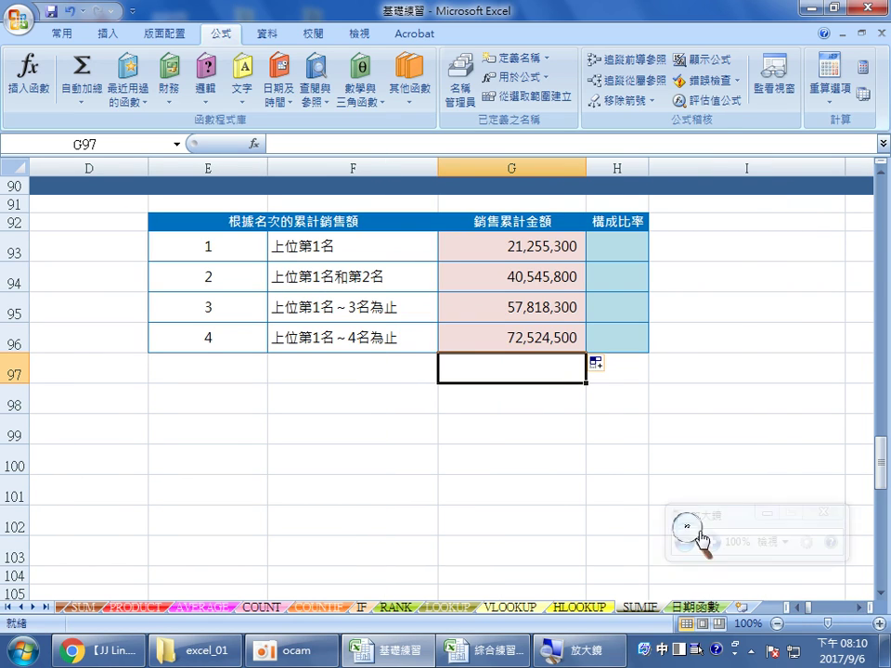
{"action": "left_click", "coordinate": [709, 542]}
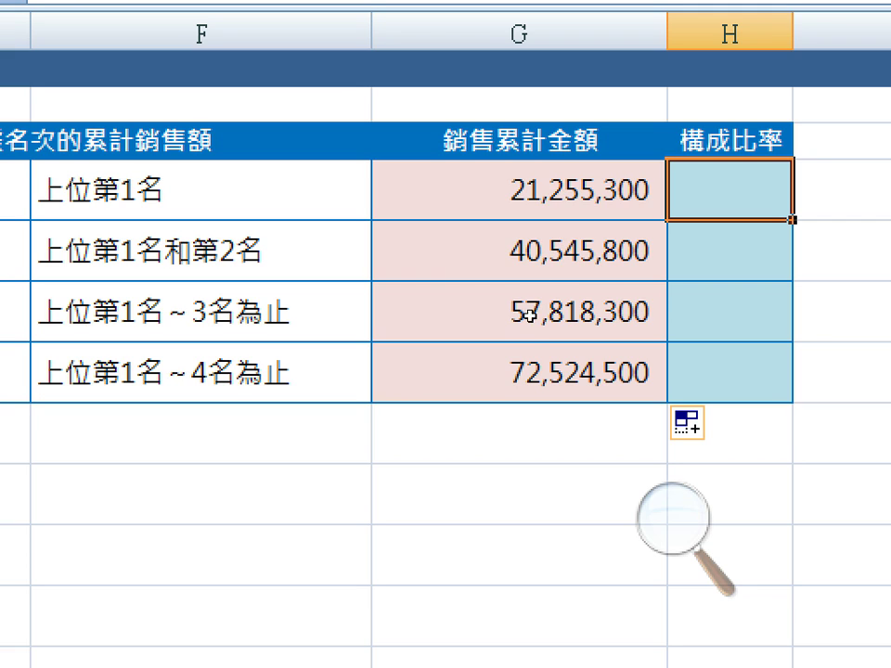
{"action": "left_click", "coordinate": [659, 540]}
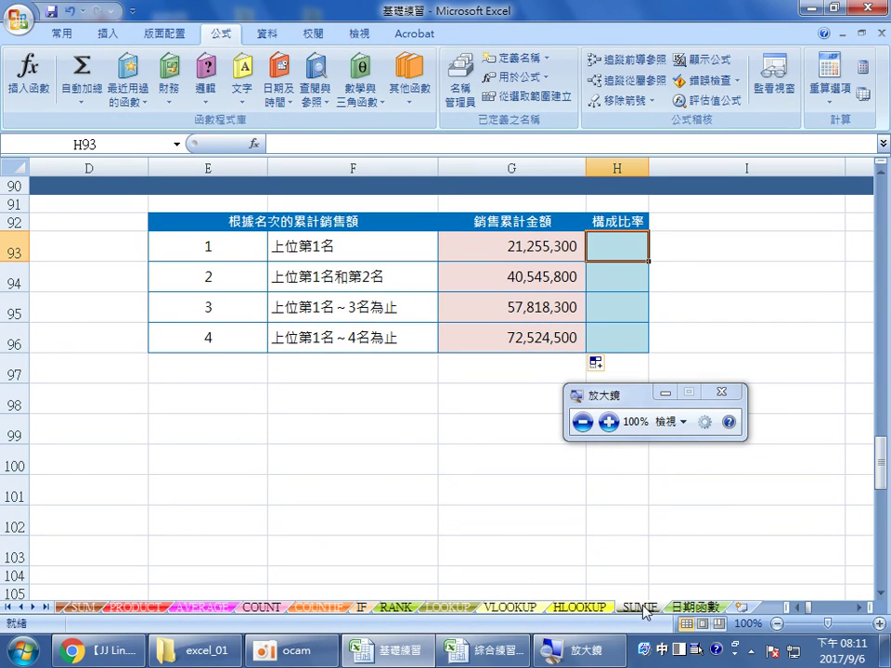
{"action": "left_click", "coordinate": [794, 608]}
{"action": "left_click", "coordinate": [794, 608]}
{"action": "left_click", "coordinate": [794, 608]}
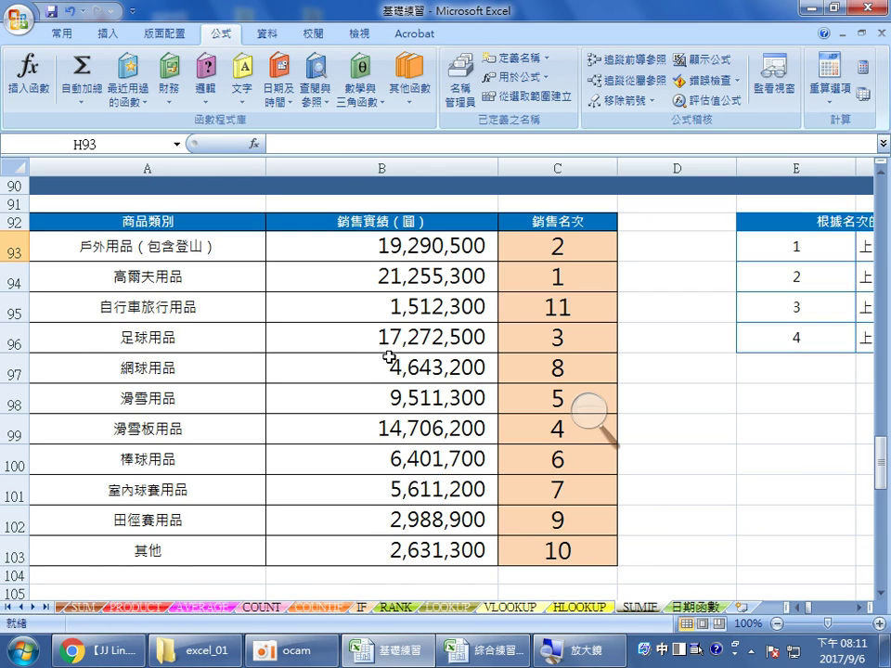
{"action": "left_click", "coordinate": [862, 609]}
{"action": "left_click", "coordinate": [862, 609]}
{"action": "left_click", "coordinate": [862, 609]}
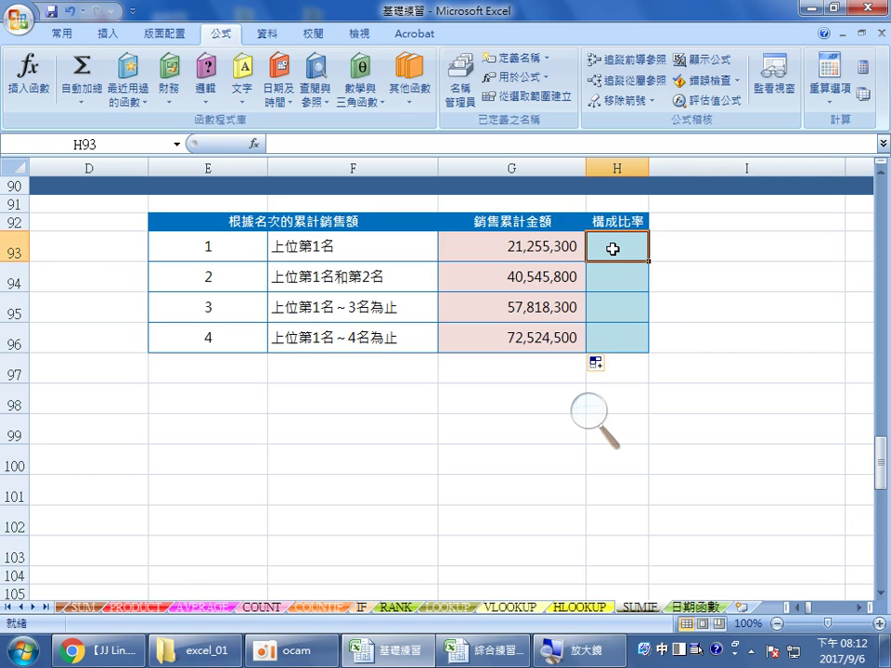
Apply the percent style to the 構成比率 cells H93:H96 and select H93.
{"action": "left_click_drag", "start_coordinate": [613, 249], "coordinate": [612, 328]}
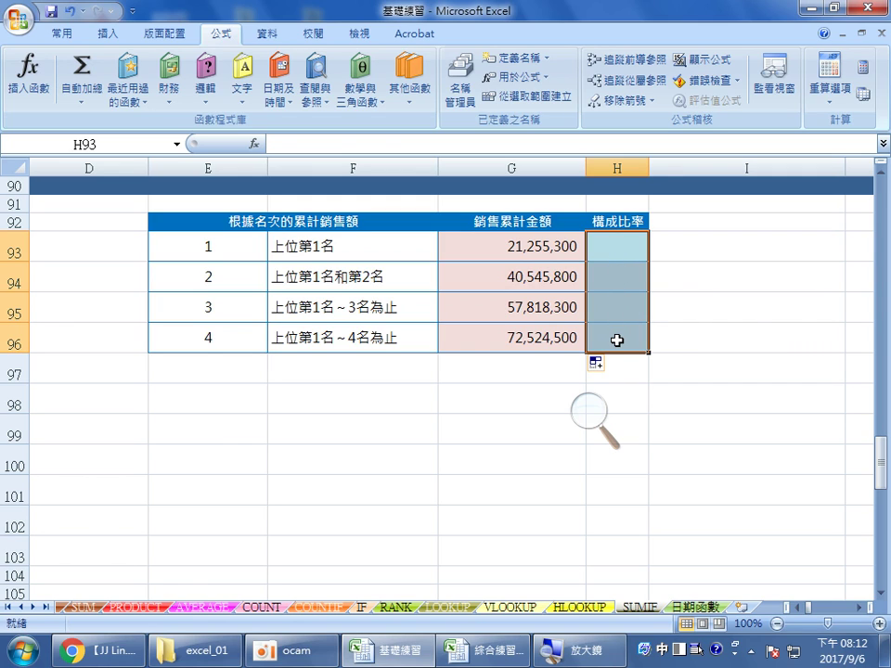
{"action": "left_click", "coordinate": [59, 34]}
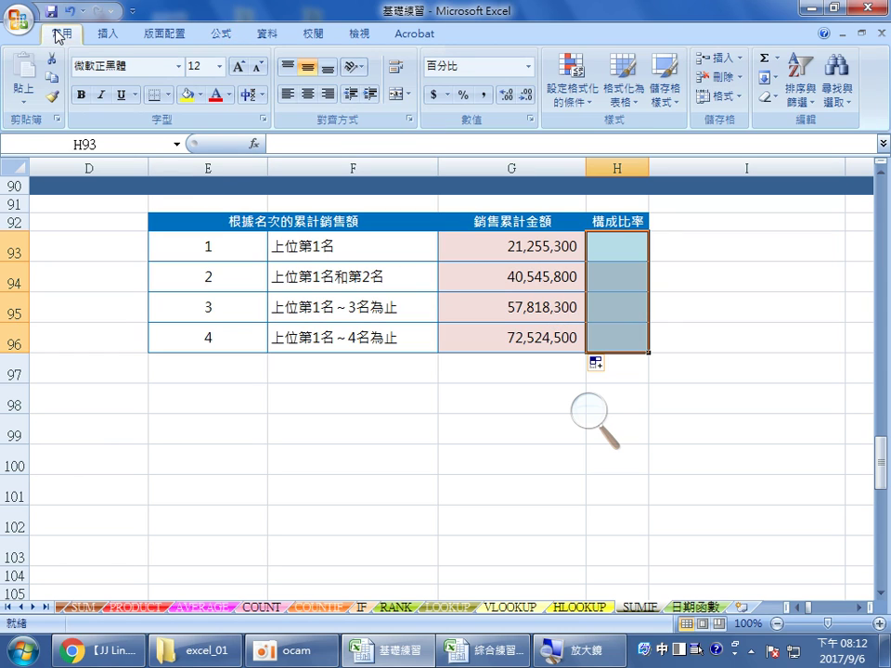
{"action": "left_click", "coordinate": [463, 96]}
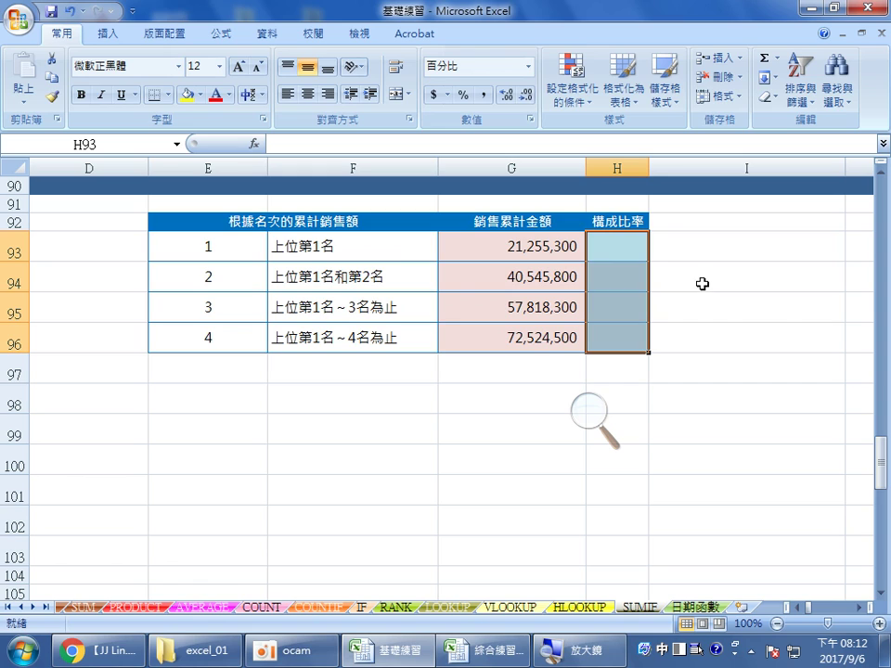
{"action": "left_click", "coordinate": [620, 248]}
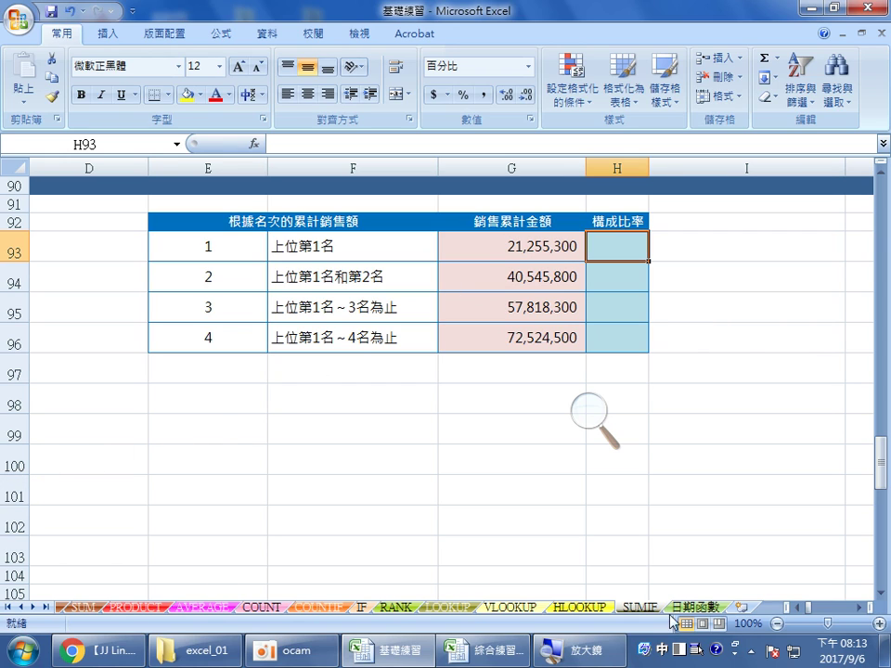
Review the 銷售實績(圓) figures in column B against the cumulative amounts to work out the 構成比率 calculation.
{"action": "left_click", "coordinate": [800, 609]}
{"action": "left_click", "coordinate": [800, 608]}
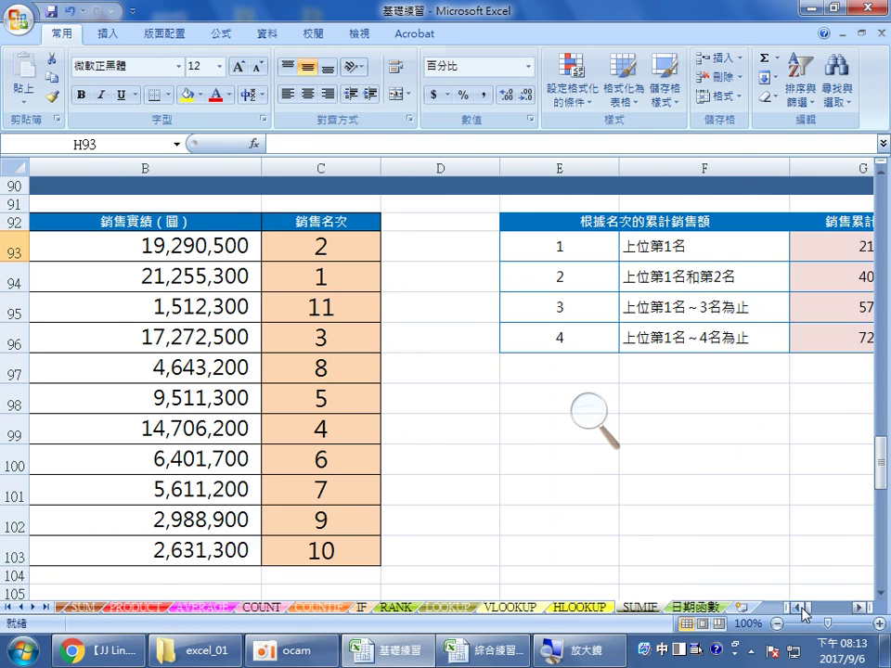
{"action": "left_click", "coordinate": [800, 609]}
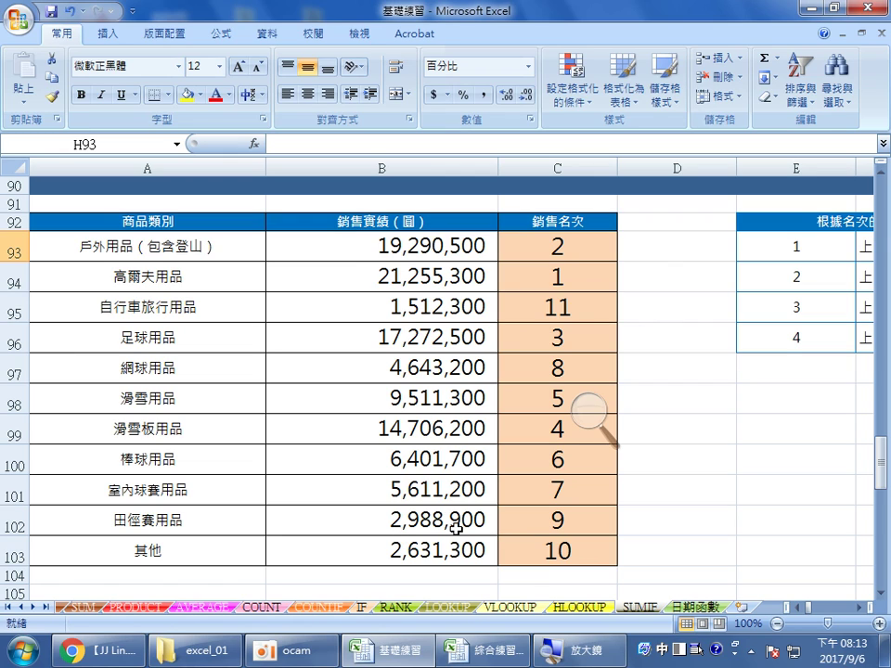
{"action": "left_click", "coordinate": [862, 609]}
{"action": "left_click", "coordinate": [861, 609]}
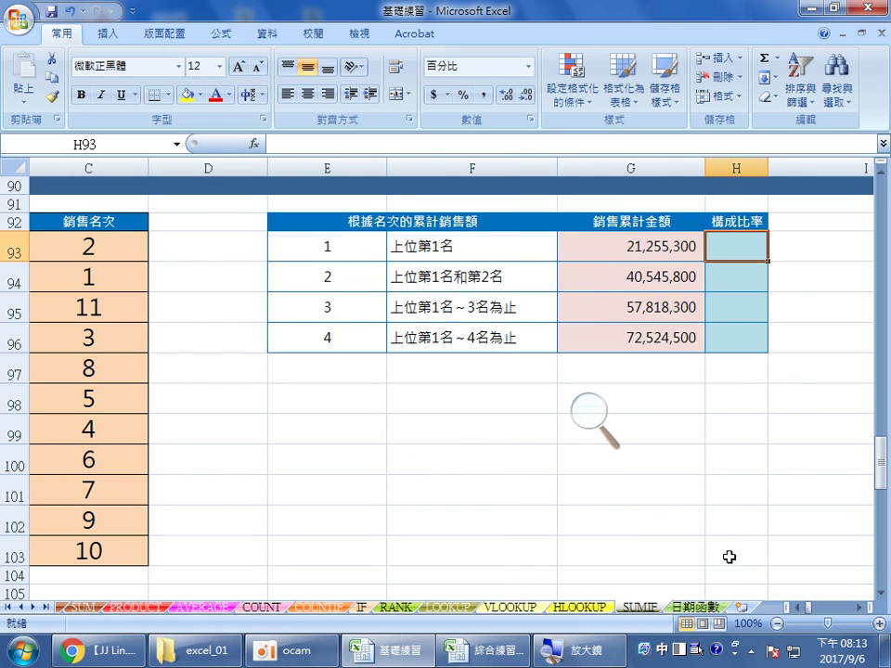
{"action": "left_click", "coordinate": [797, 609]}
{"action": "left_click", "coordinate": [797, 609]}
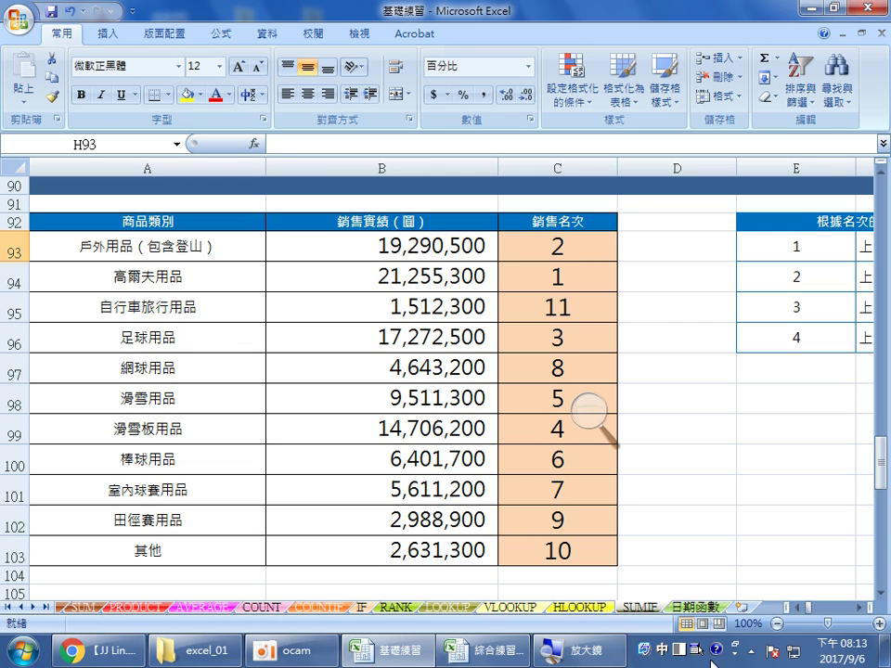
{"action": "left_click", "coordinate": [861, 609]}
{"action": "left_click", "coordinate": [861, 609]}
{"action": "left_click", "coordinate": [860, 609]}
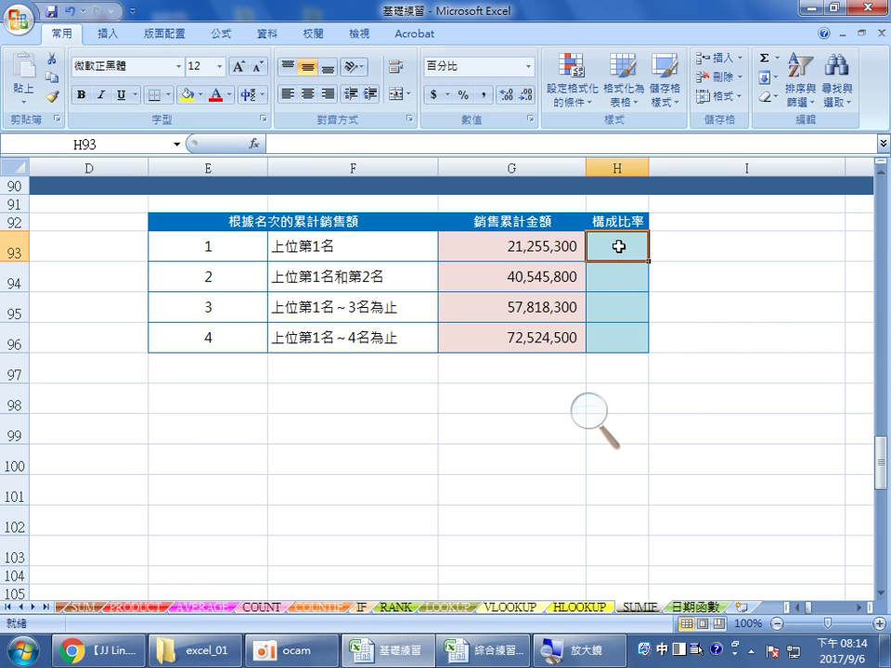
Start a formula in H93 that divides G93 by a SUM function, keeping the formula cell in view.
{"action": "type", "text": "="}
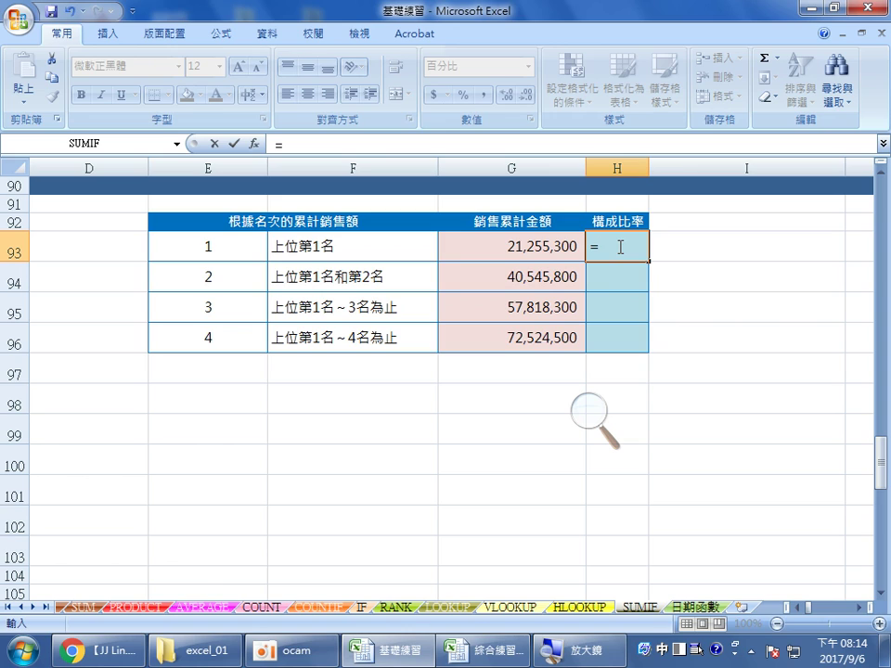
{"action": "left_click", "coordinate": [515, 247]}
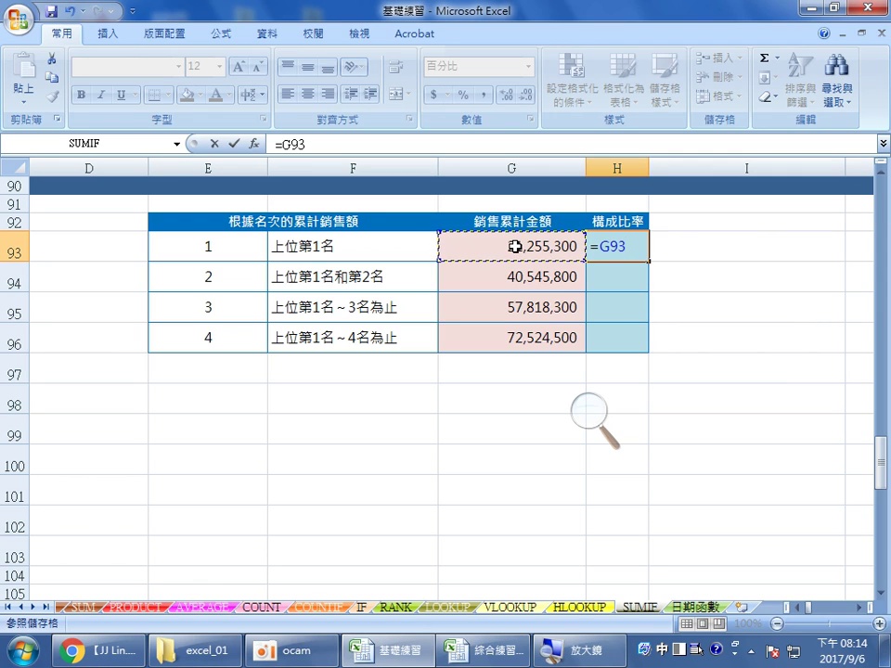
{"action": "type", "text": "/"}
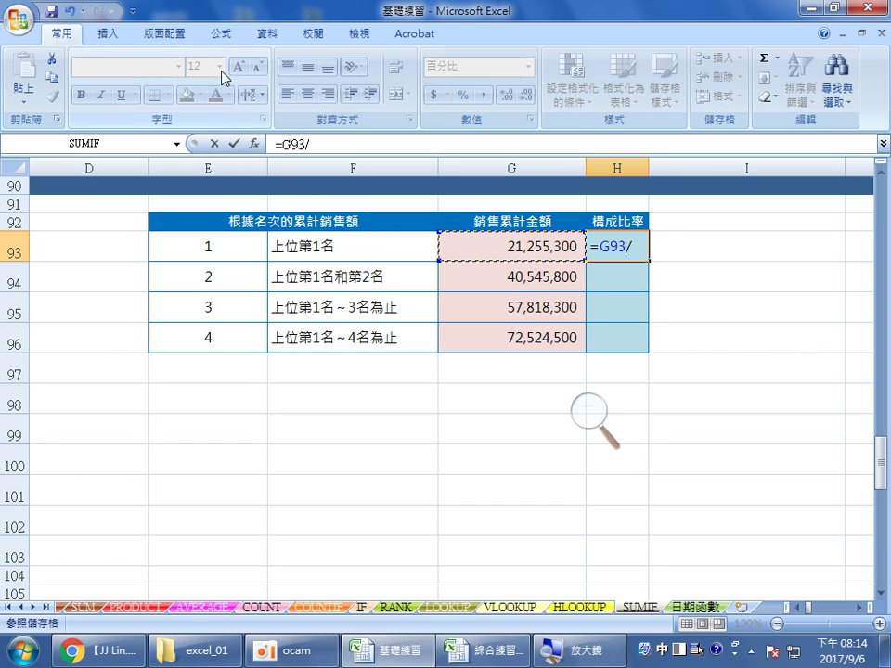
{"action": "left_click", "coordinate": [221, 35]}
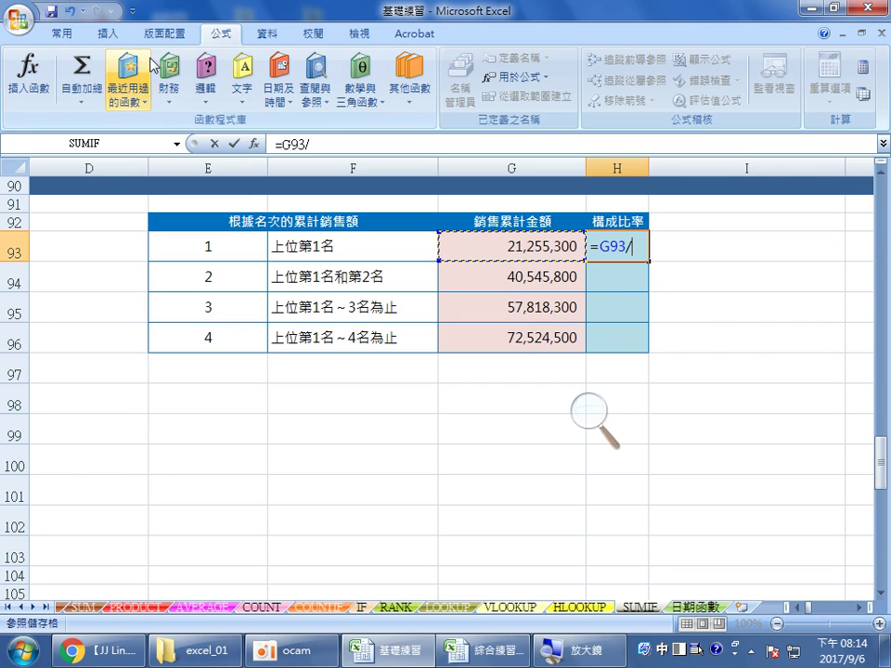
{"action": "left_click", "coordinate": [131, 88]}
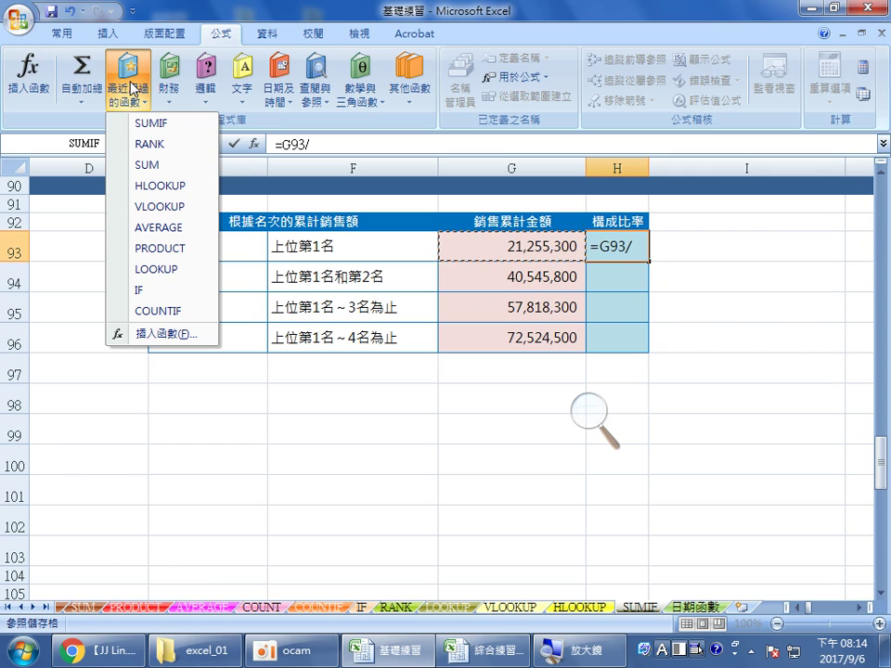
{"action": "left_click", "coordinate": [170, 174]}
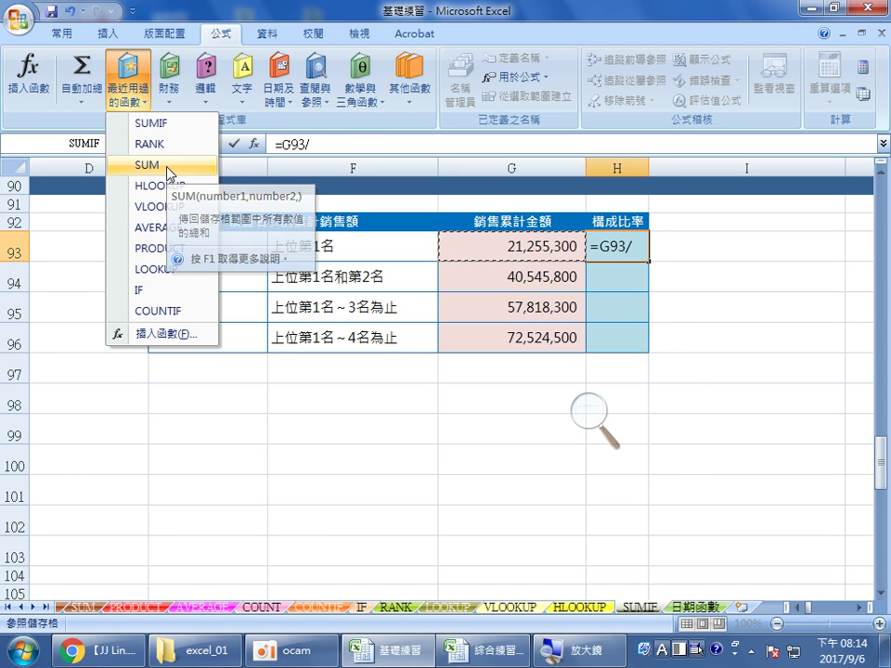
{"action": "left_click_drag", "start_coordinate": [308, 270], "coordinate": [277, 339]}
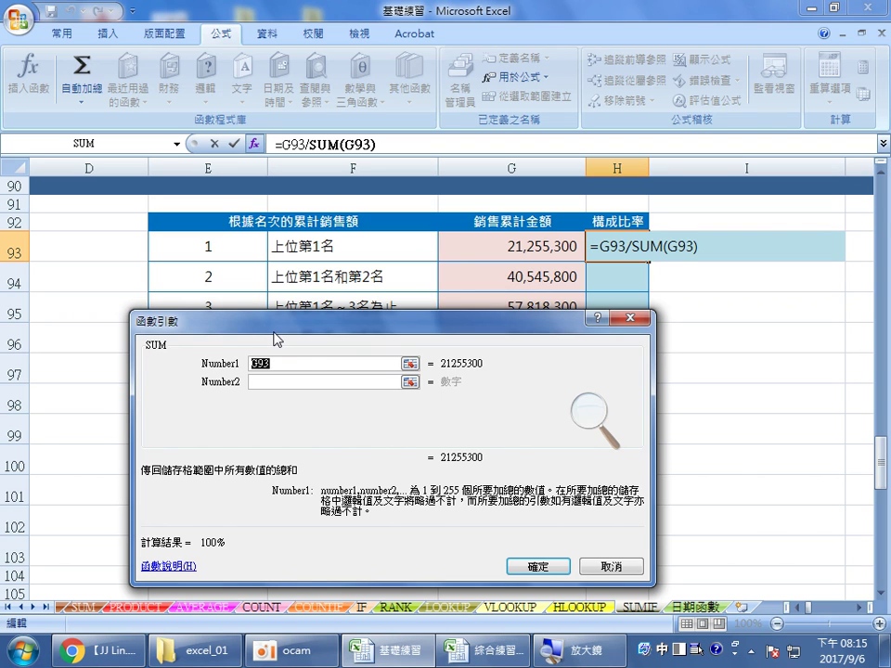
Use the named range 銷售實績_圓 as the SUM function's Number1 argument and enter the ratio formula in H93.
{"action": "key", "text": "F3"}
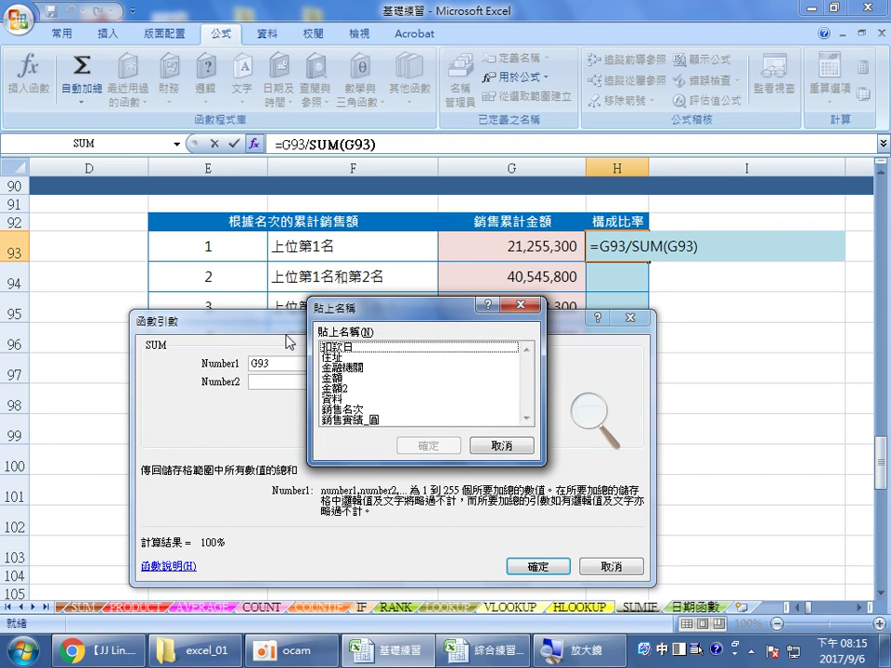
{"action": "left_click_drag", "start_coordinate": [390, 315], "coordinate": [440, 183]}
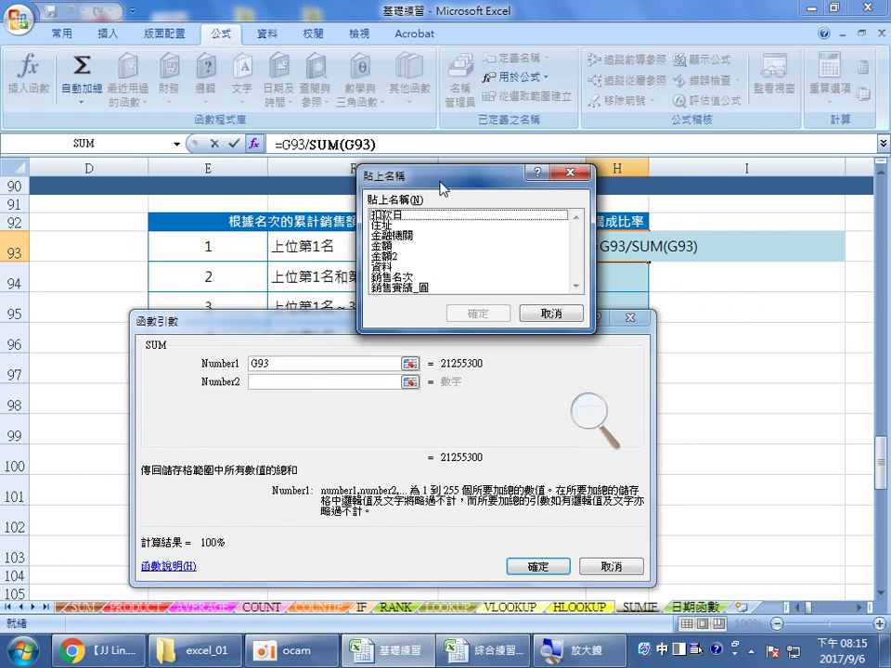
{"action": "left_click", "coordinate": [426, 289]}
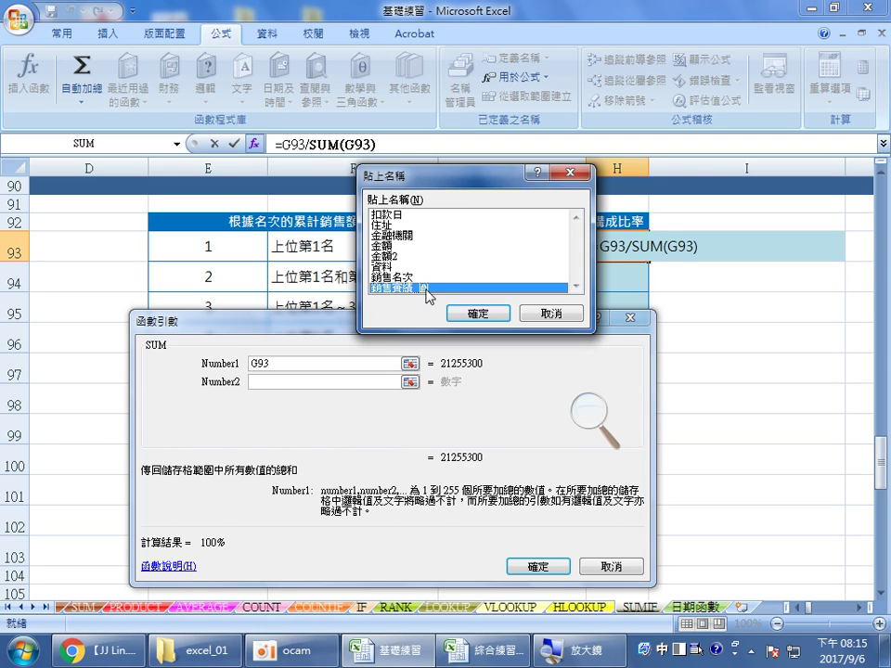
{"action": "left_click", "coordinate": [464, 314]}
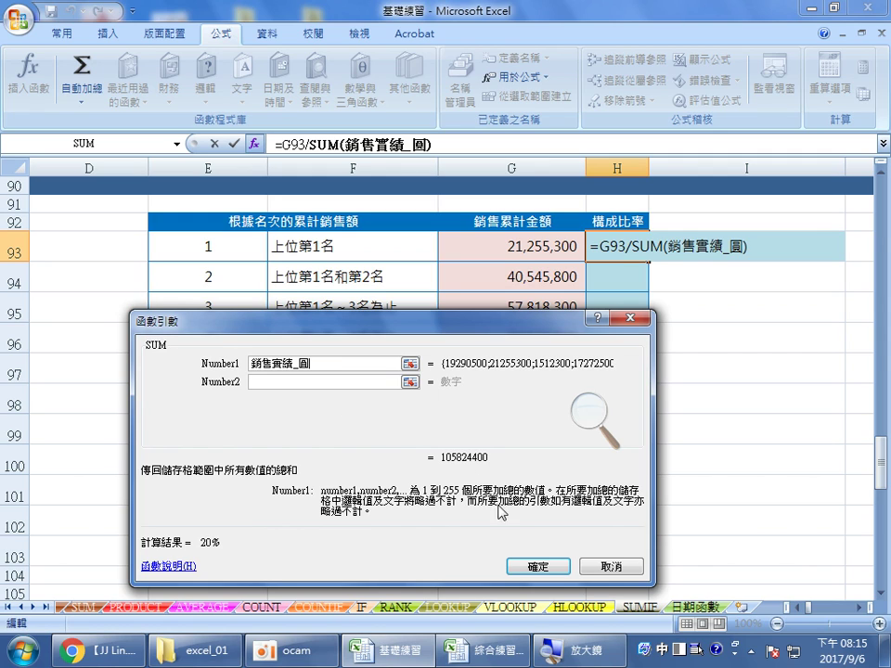
{"action": "left_click", "coordinate": [529, 565]}
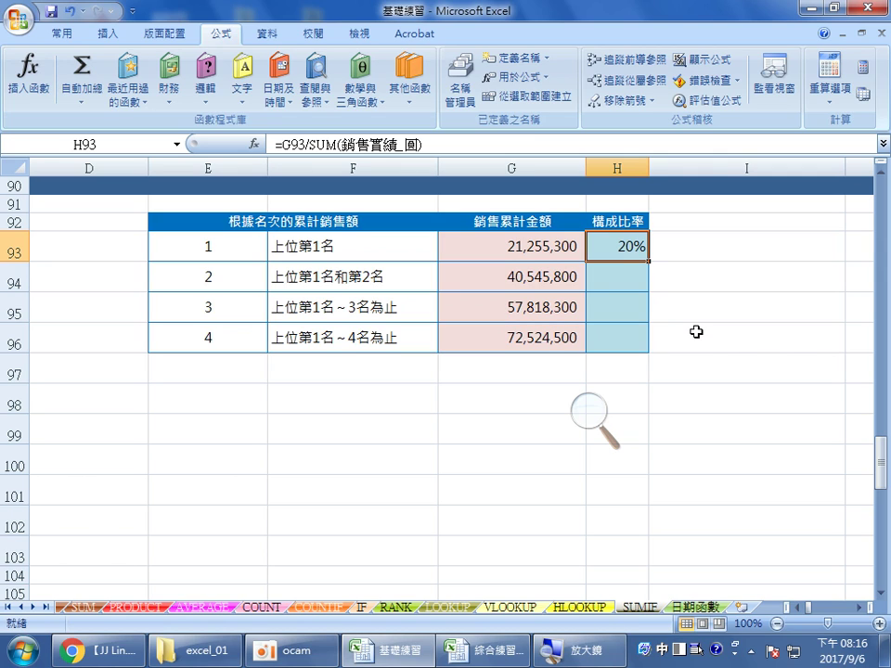
Fill the ratio formula from H93 down to H96.
{"action": "left_click", "coordinate": [622, 281]}
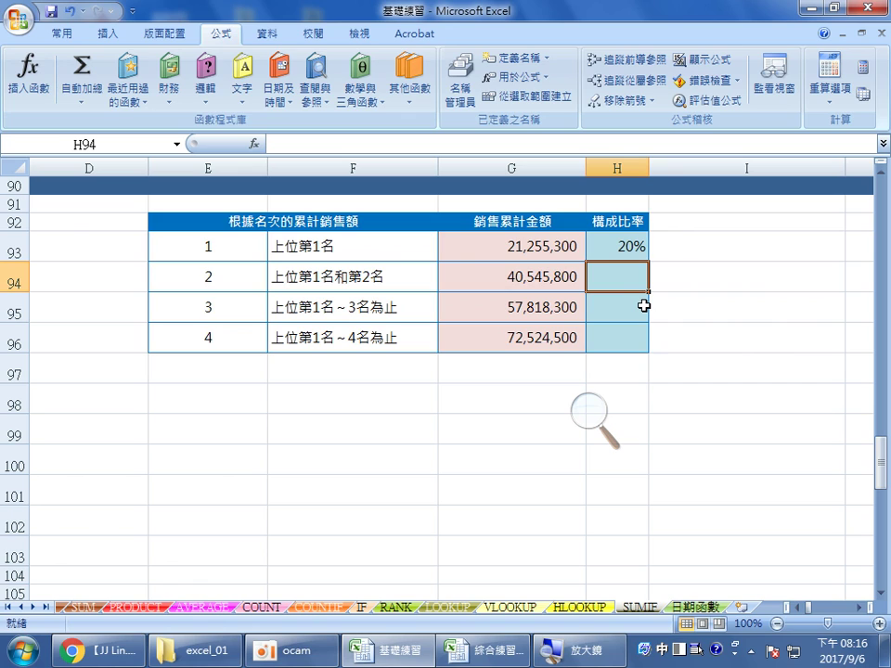
{"action": "left_click", "coordinate": [629, 245]}
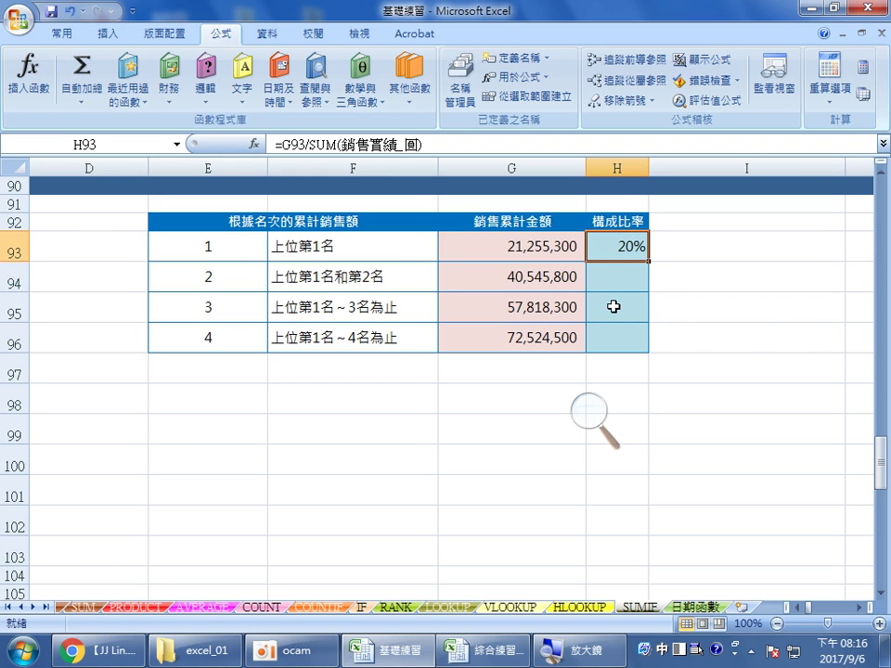
{"action": "double_click", "coordinate": [650, 261]}
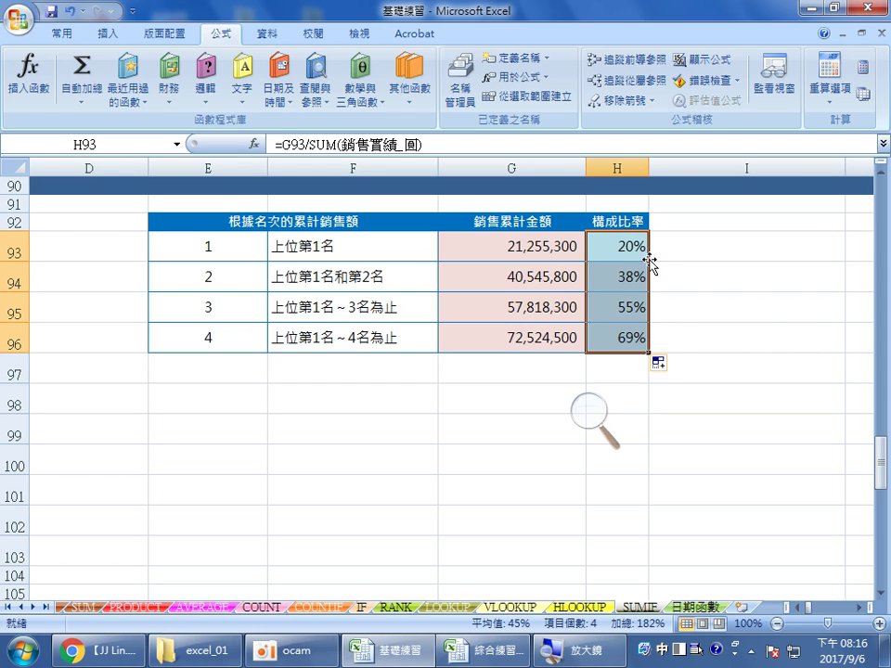
Check the copied formula in H94 and inspect the completed 構成比率 column under magnification.
{"action": "left_click", "coordinate": [623, 277]}
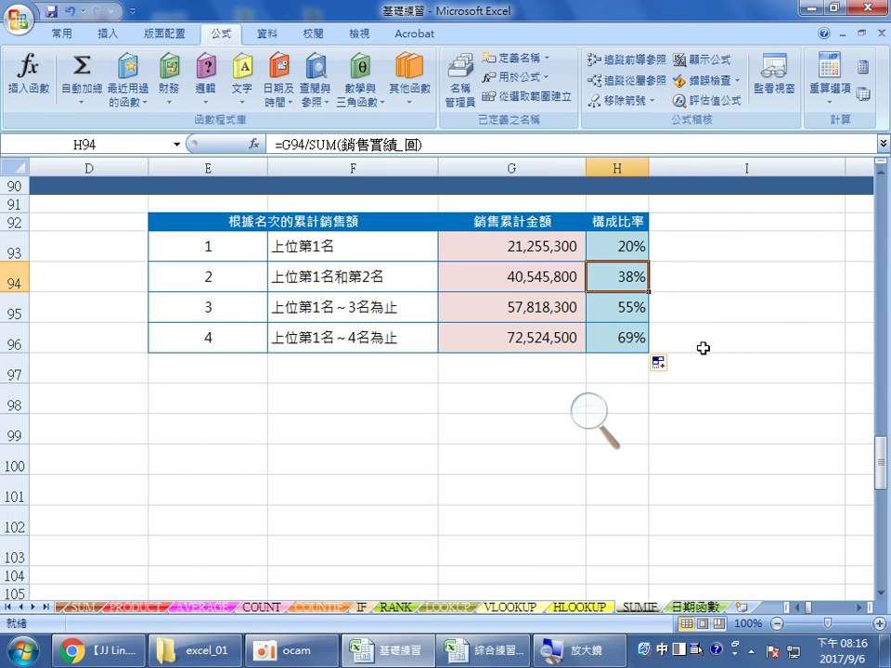
{"action": "scroll", "coordinate": [677, 289], "scroll_direction": "up", "scroll_amount": 1}
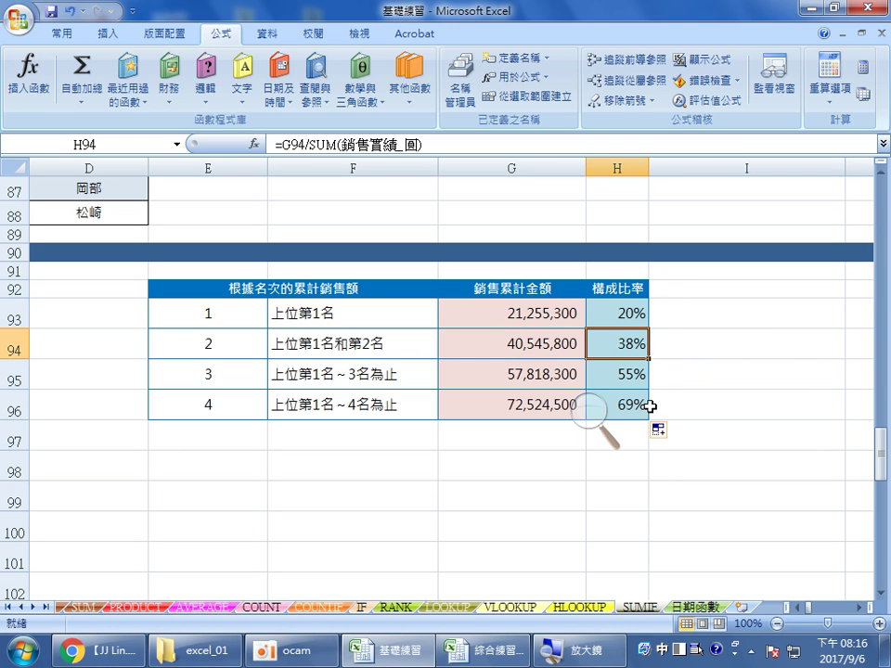
{"action": "left_click", "coordinate": [587, 408]}
{"action": "left_click", "coordinate": [608, 424]}
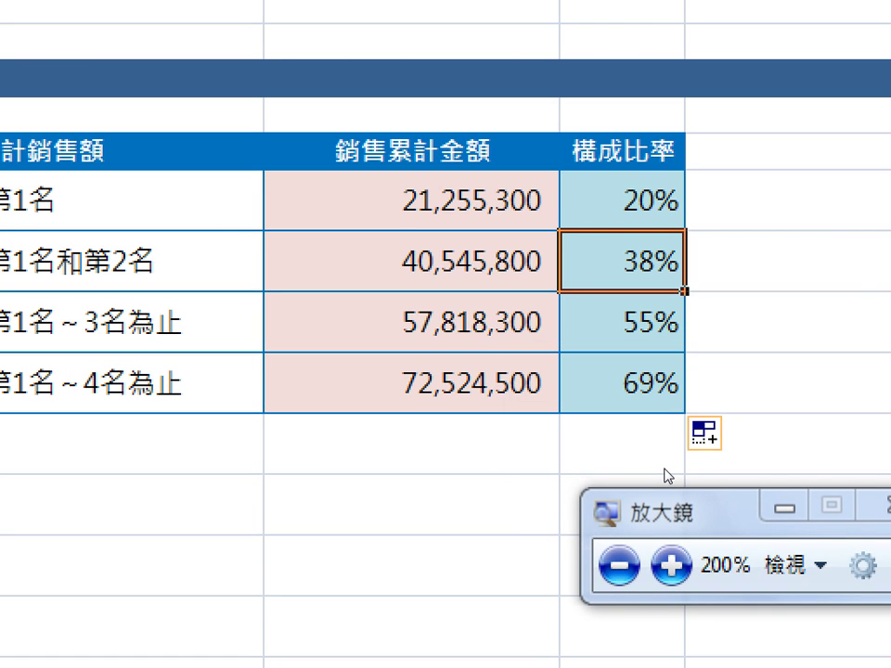
{"action": "left_click", "coordinate": [618, 566]}
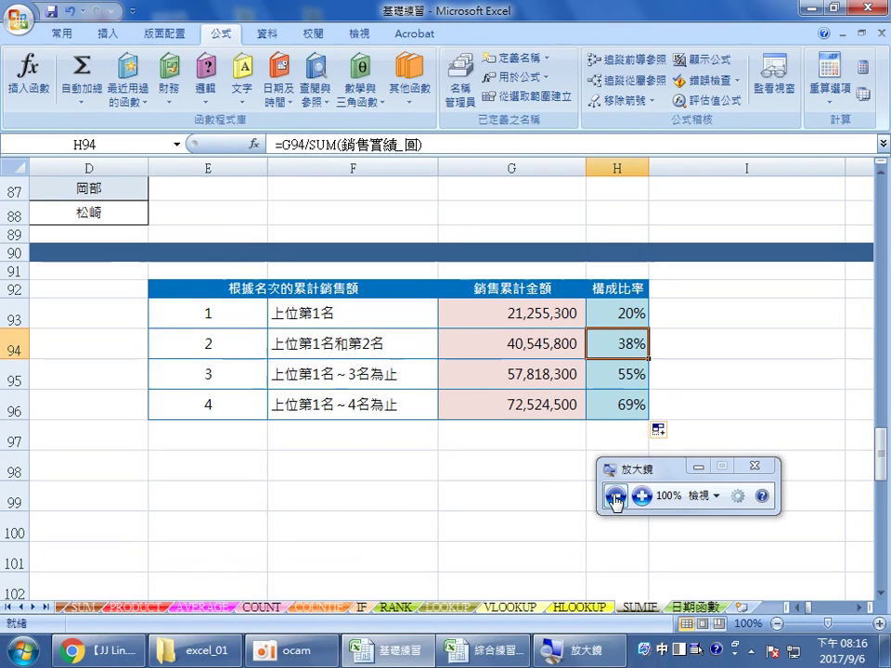